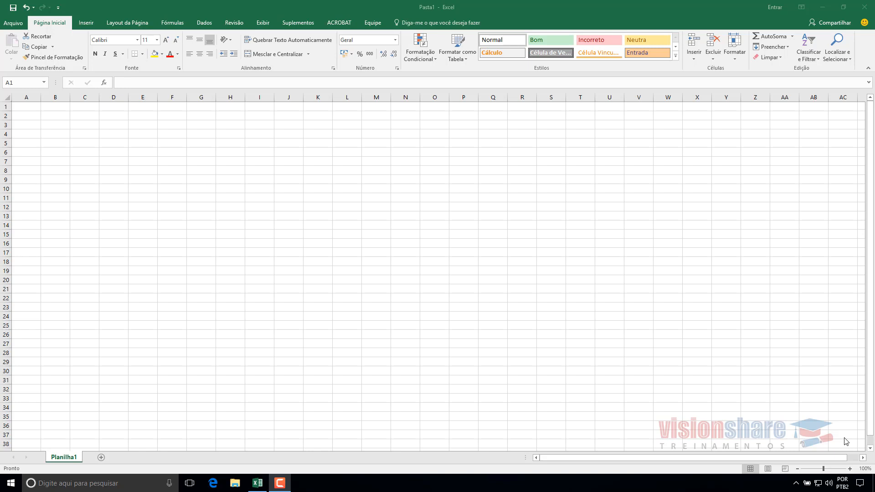
Enter the heading Venda in cell C2 and the value 150,50 in cell C3
click(539, 8)
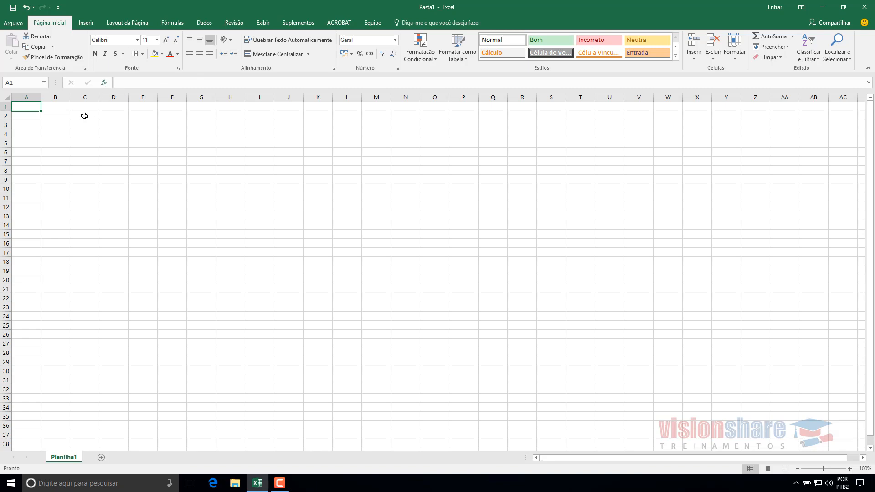
click(85, 116)
text(Venda)
key(Return)
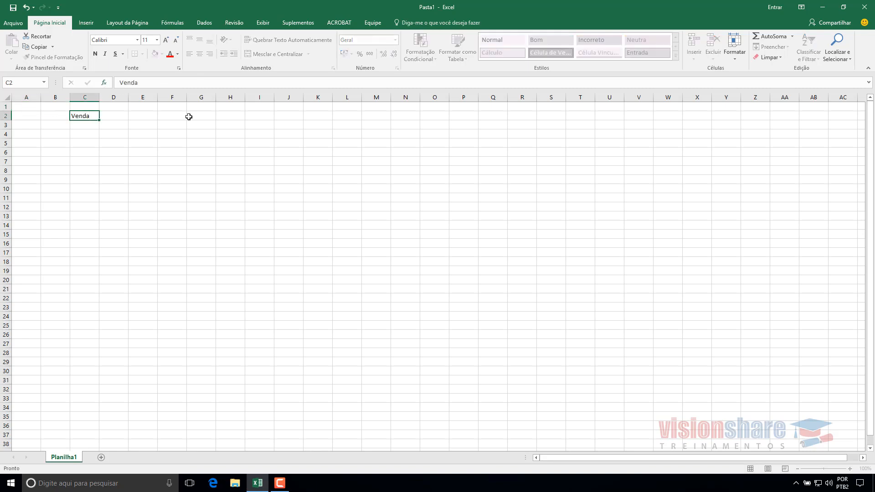
text(150,50)
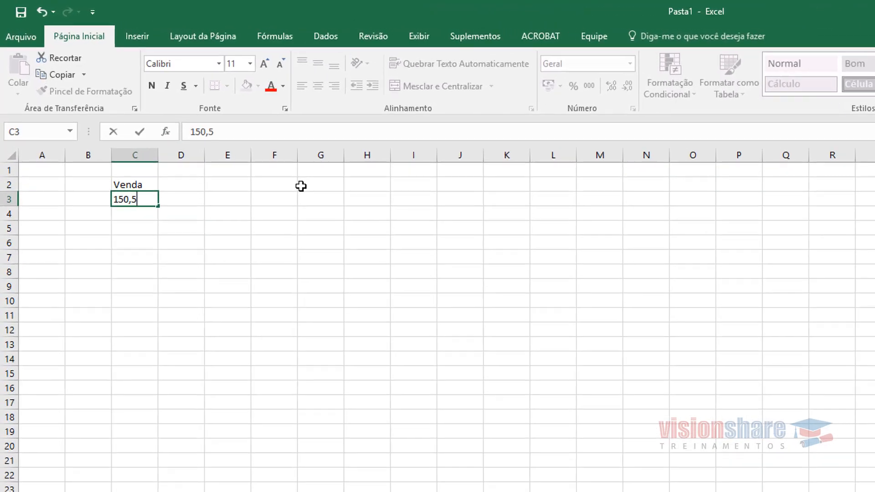
key(Return)
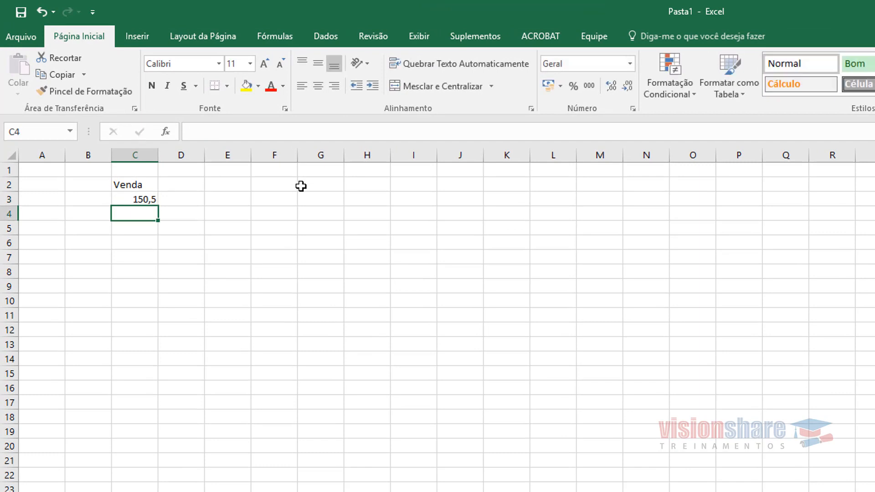
Open the full number format settings for cell C3, preview the Número category, and close them without applying it
key(Up)
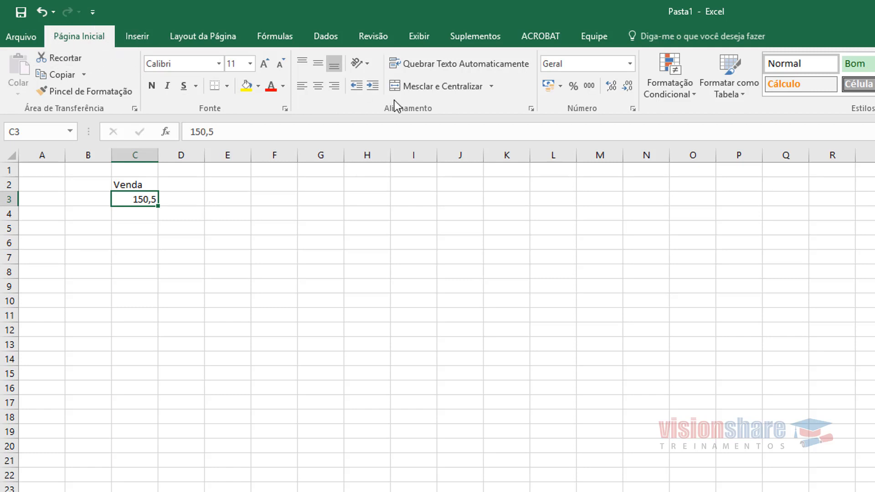
click(629, 67)
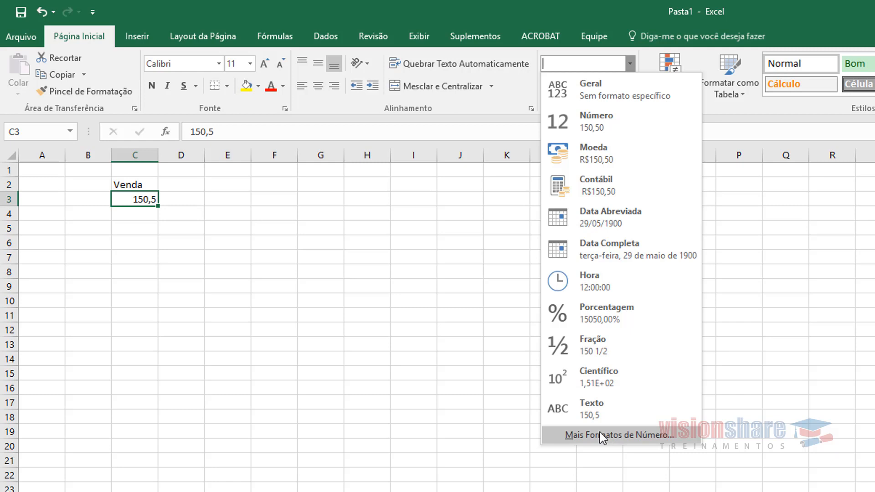
click(586, 436)
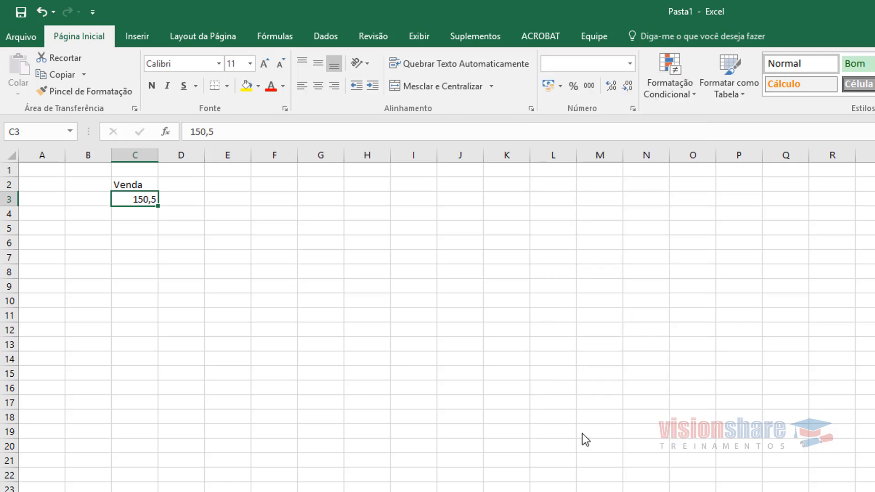
drag(483, 235, 424, 200)
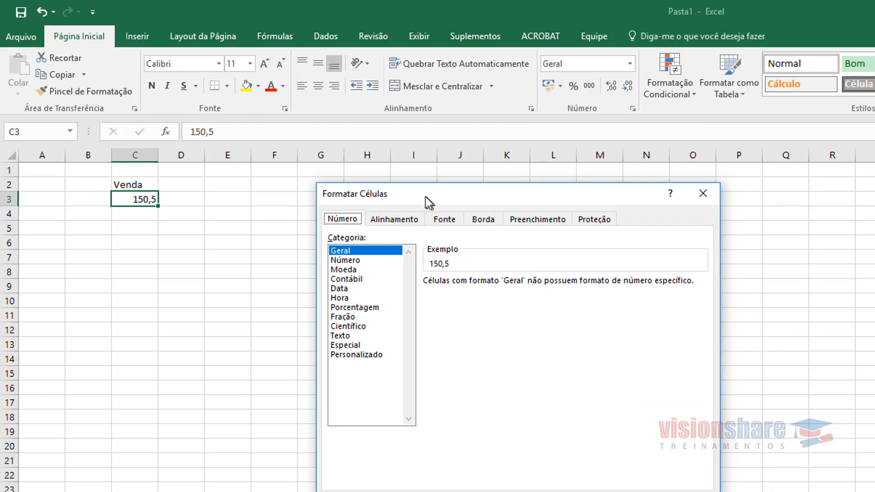
click(364, 259)
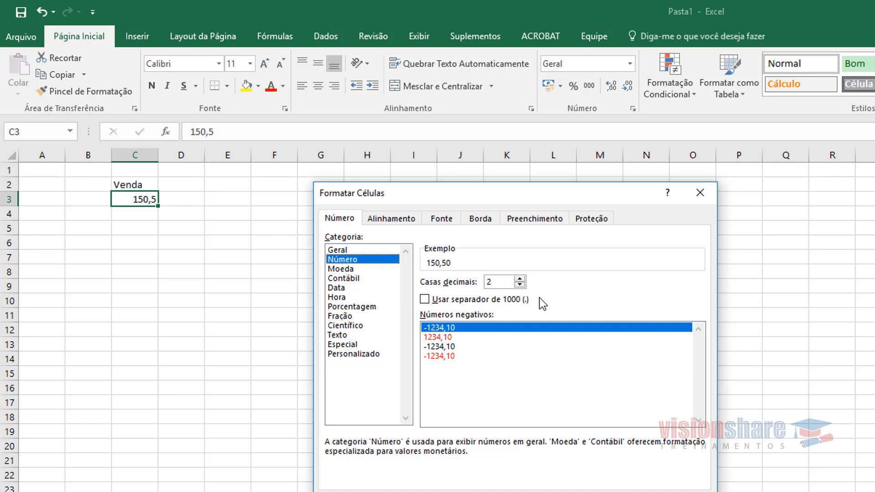
click(710, 192)
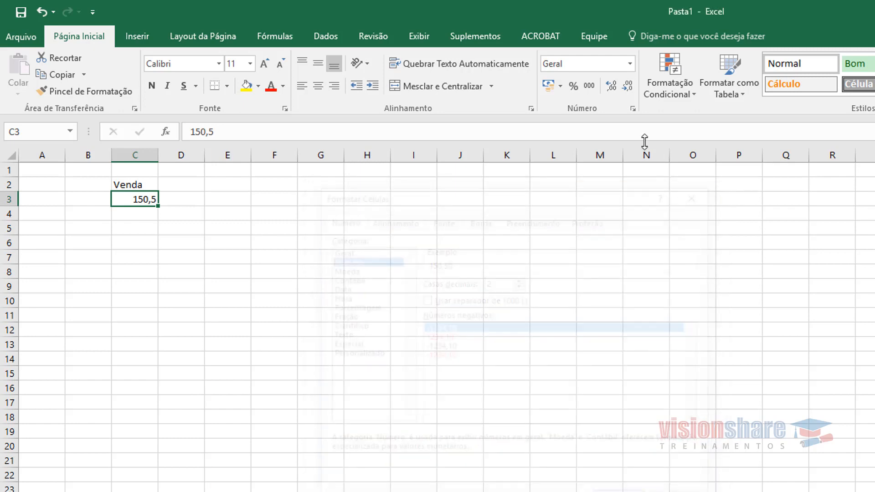
Examine the Número and Moeda formats for cell C3, including the currency symbol choices and negative number styles
click(632, 111)
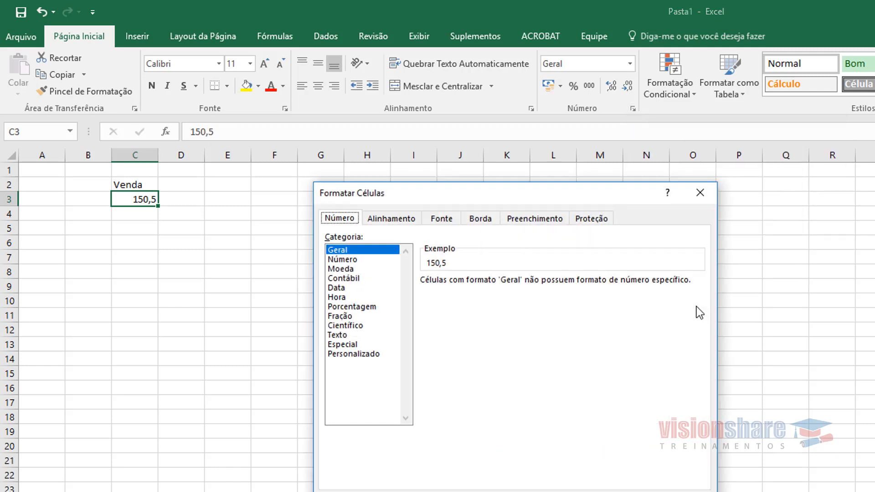
click(365, 260)
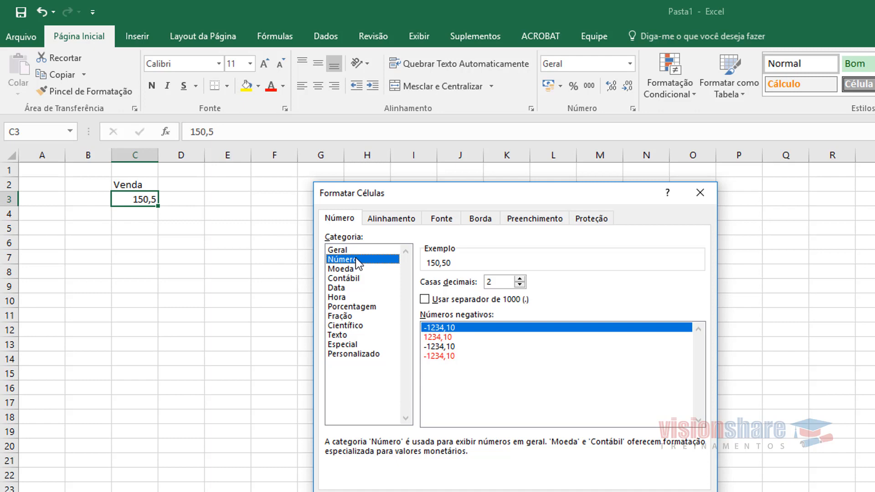
click(356, 269)
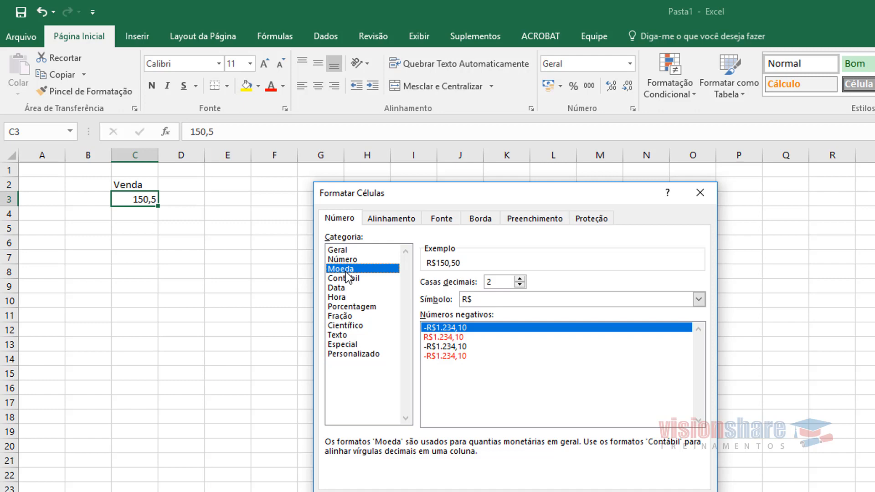
click(698, 299)
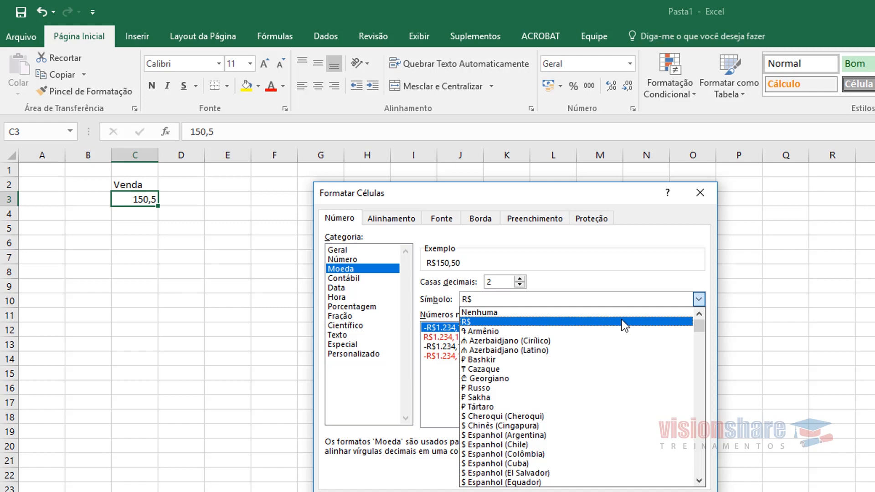
click(602, 238)
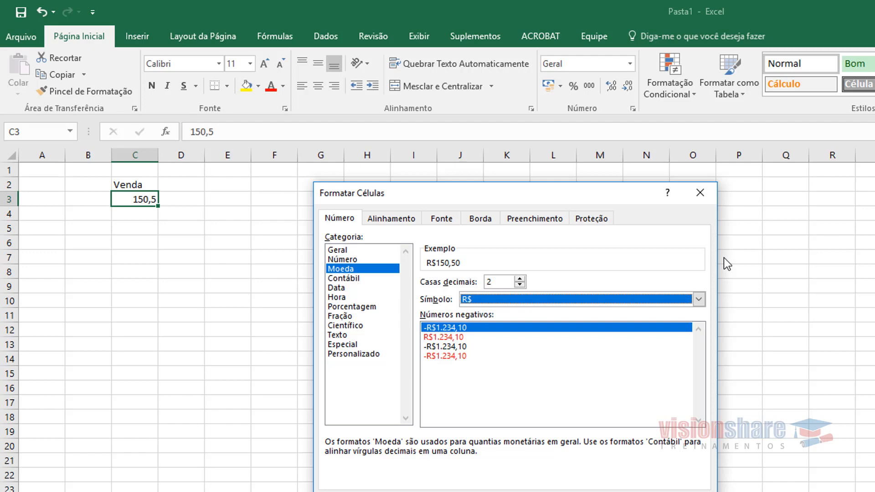
click(468, 347)
click(469, 355)
click(474, 328)
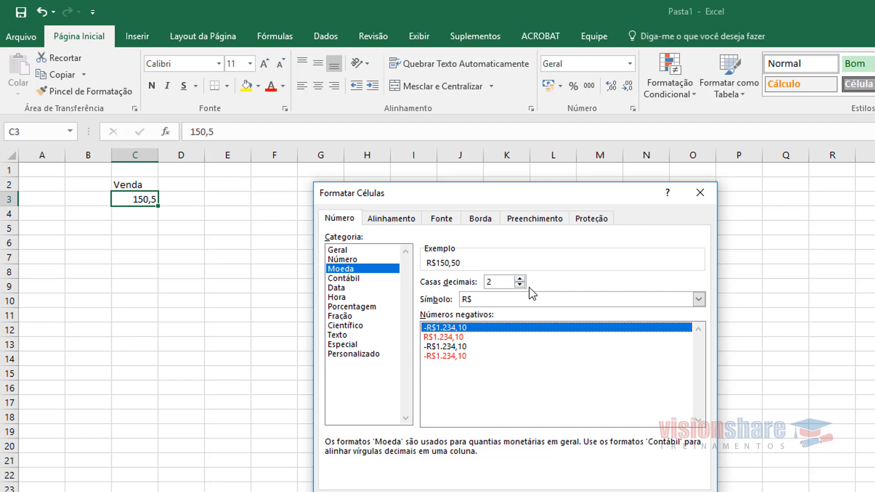
Preview the Contábil and Data formats for cell C3 and leave the format settings without applying them
click(358, 278)
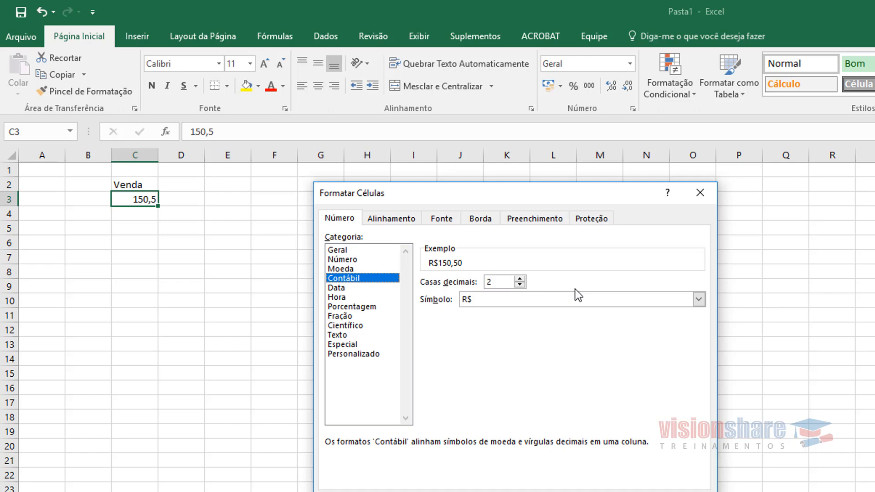
click(377, 289)
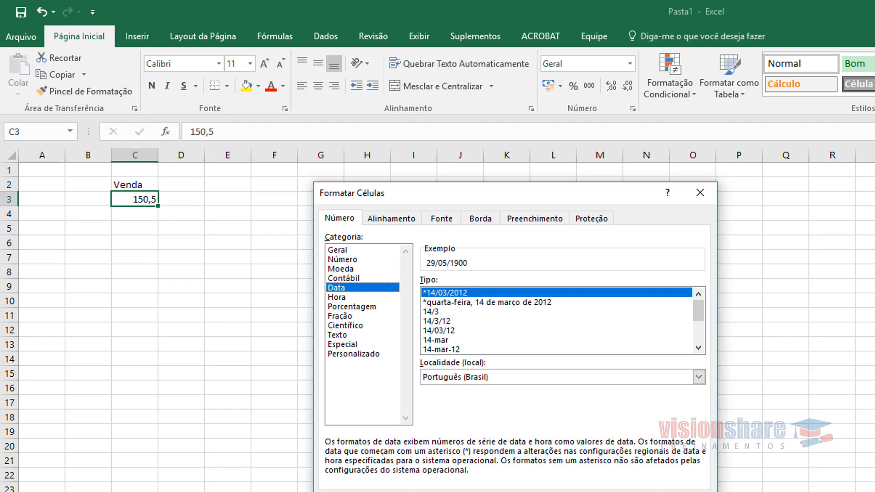
key(Escape)
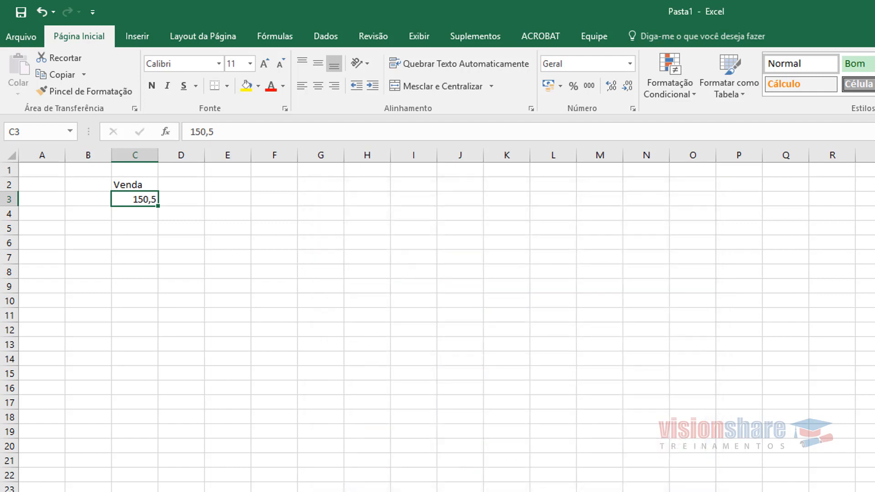
Enter the date 15/03/2011 in cell C4 and reselect the cell to check its number format
click(146, 216)
click(134, 202)
click(136, 212)
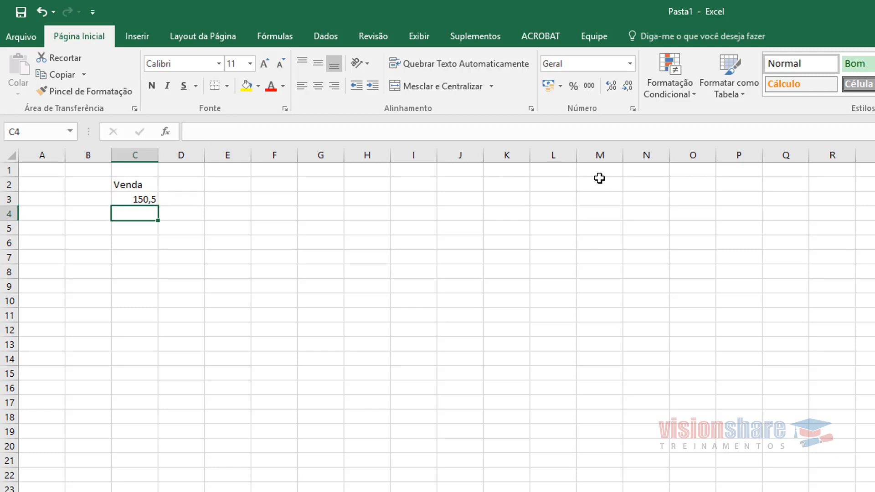
text(15/03)
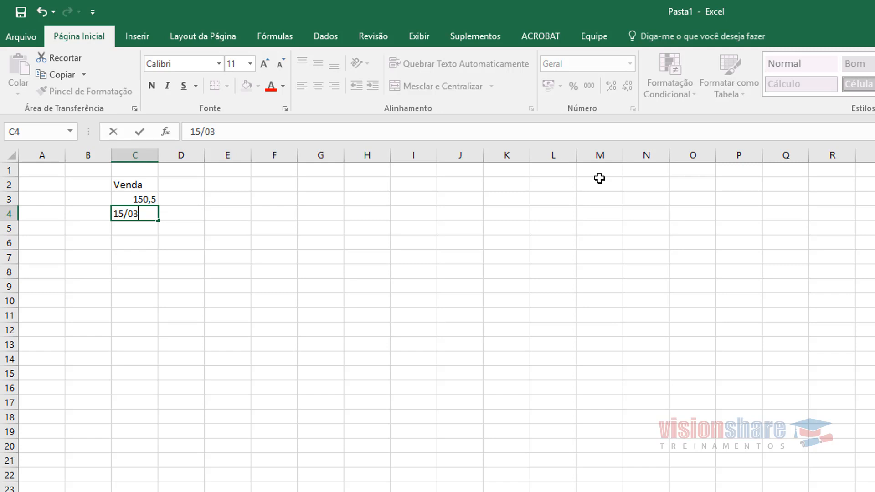
text(/2011)
key(Return)
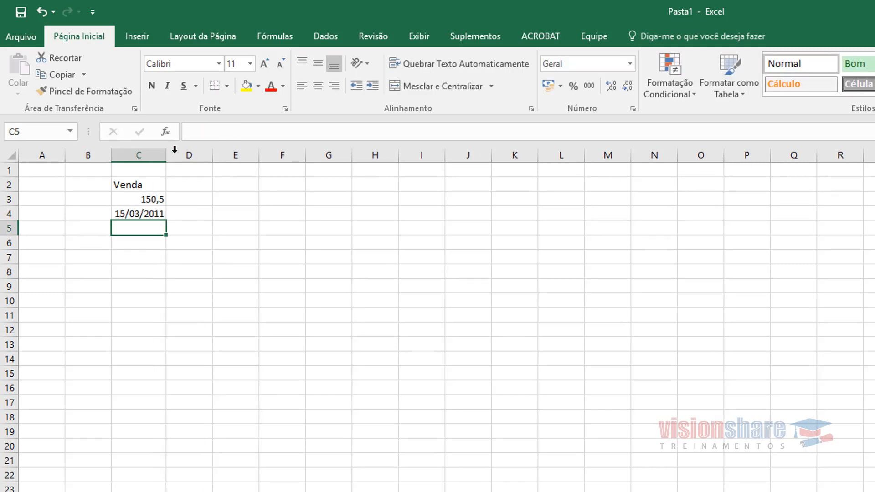
click(137, 215)
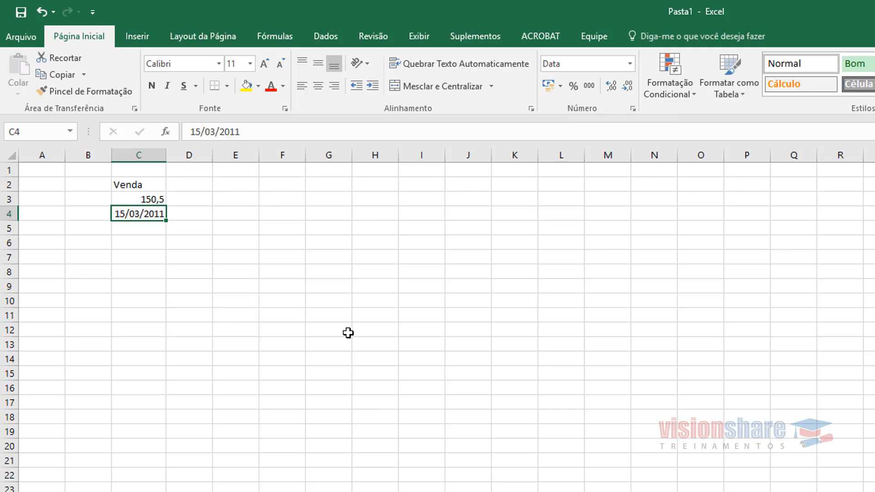
Enter the date 08/Nov/2013 in cell C5 and reselect the cell to check its number format
click(148, 227)
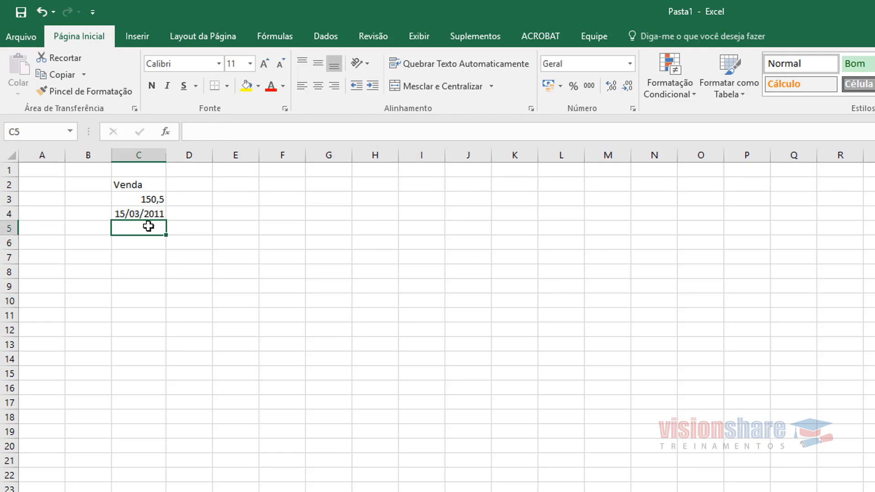
text(08)
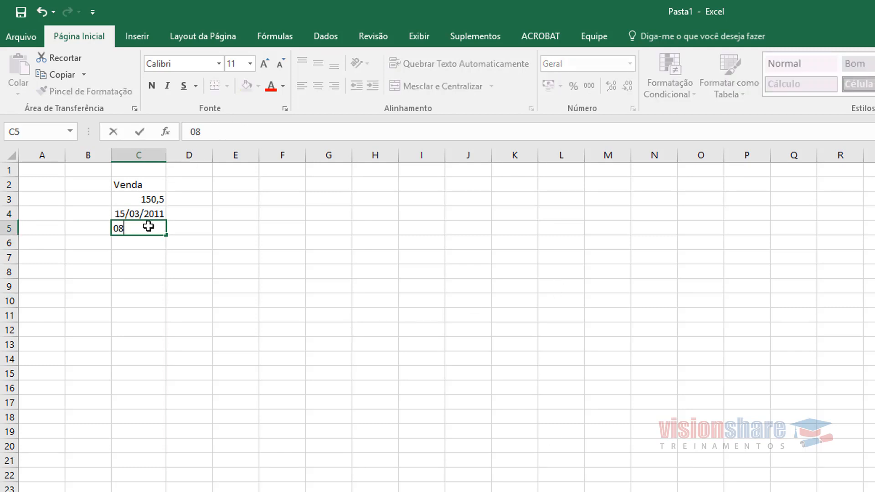
text(/Nov/2013)
key(Return)
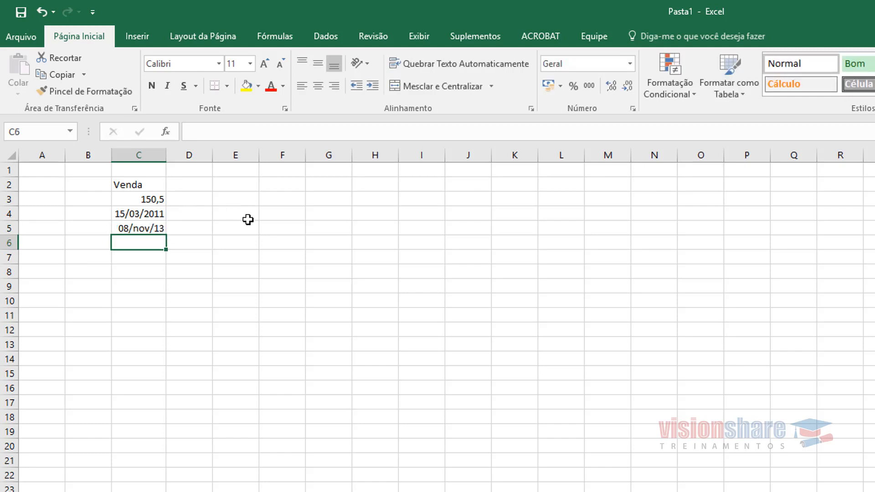
click(137, 228)
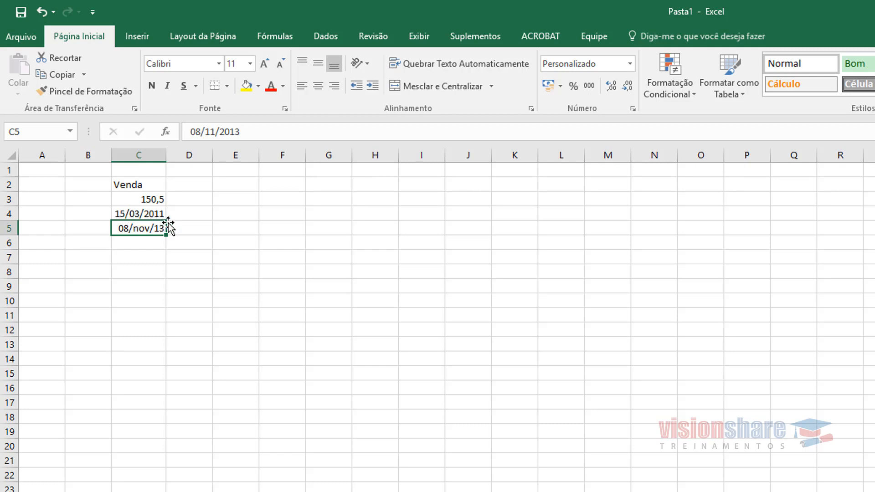
Preview the short, long weekday, 14/3, 14/3/12 and 14/03/12 types of the Data format for cell C4
click(124, 213)
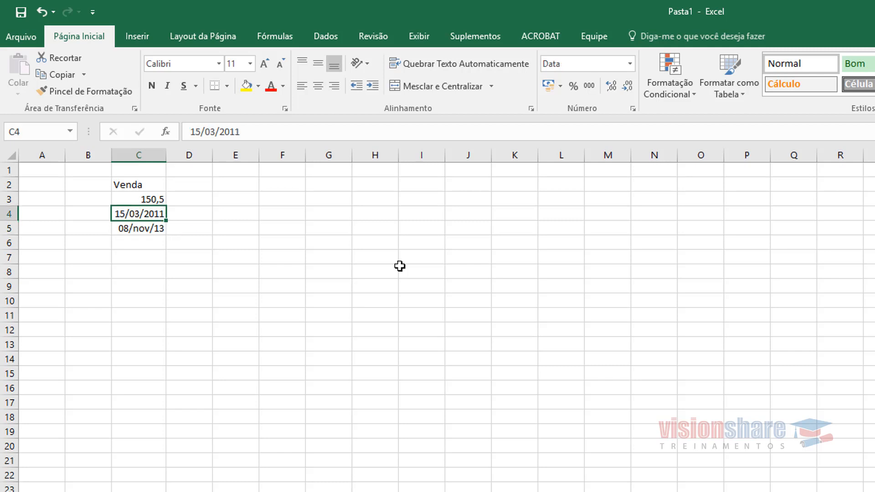
click(630, 67)
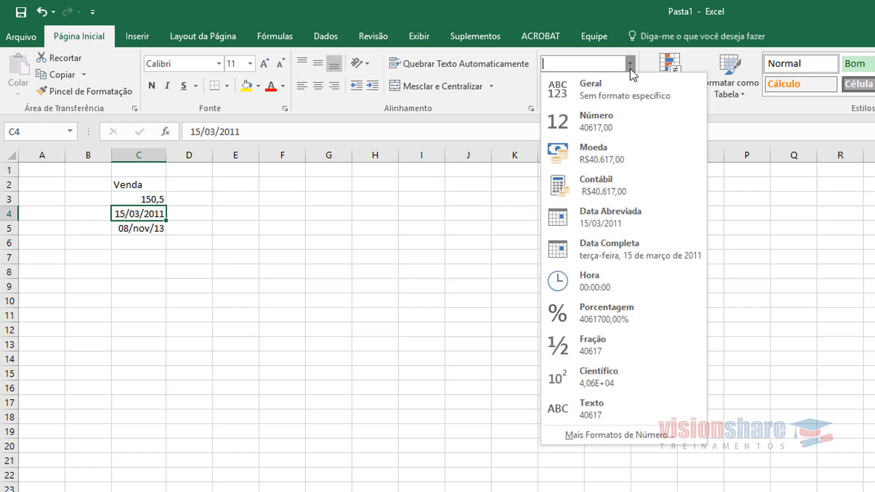
click(593, 435)
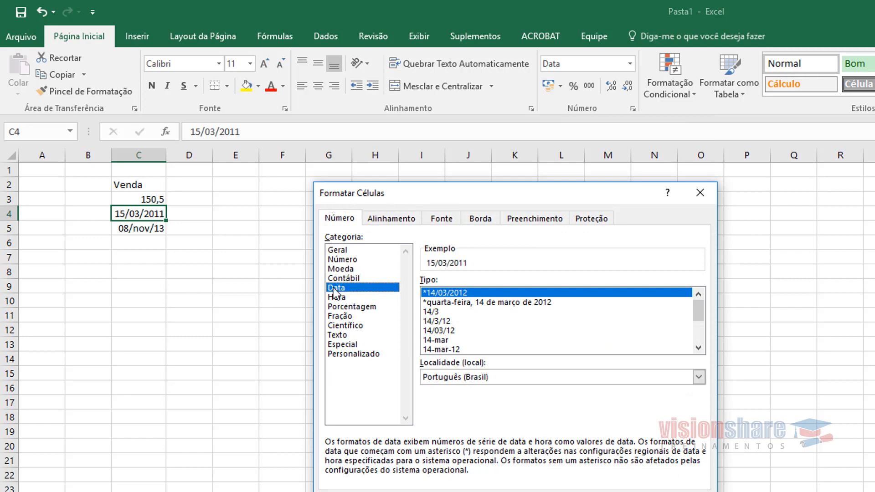
click(448, 302)
click(443, 294)
click(444, 303)
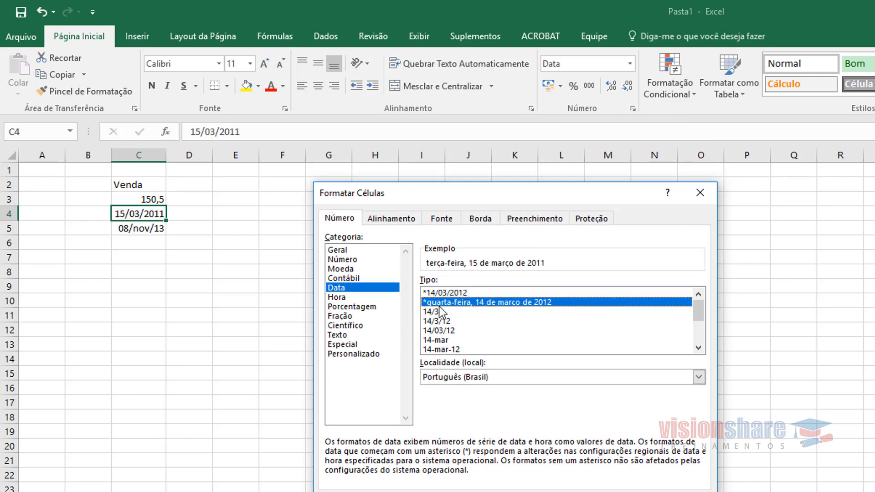
click(445, 293)
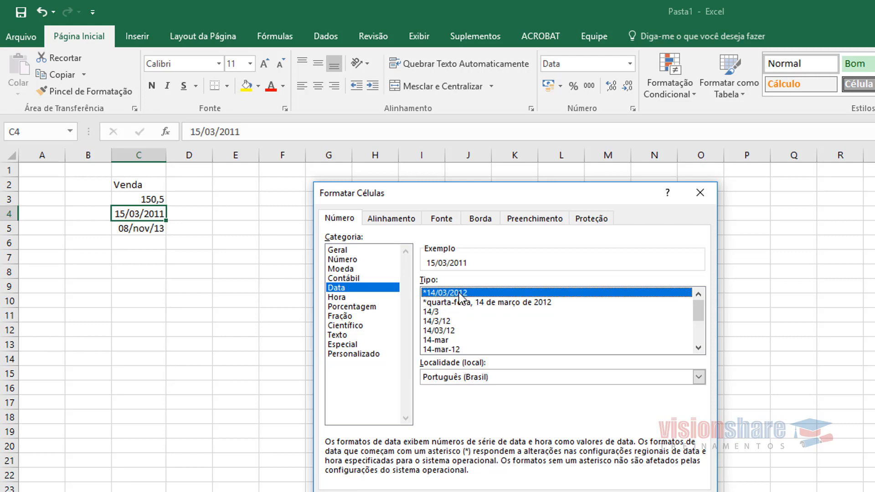
click(449, 303)
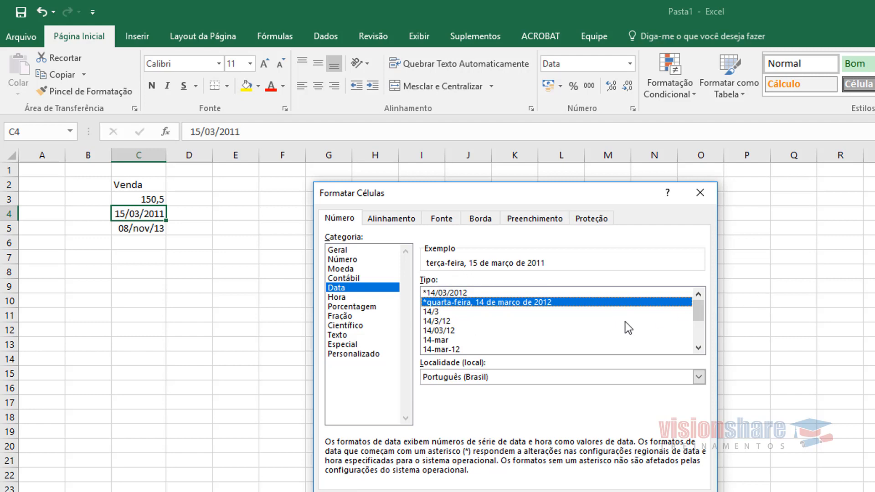
click(459, 312)
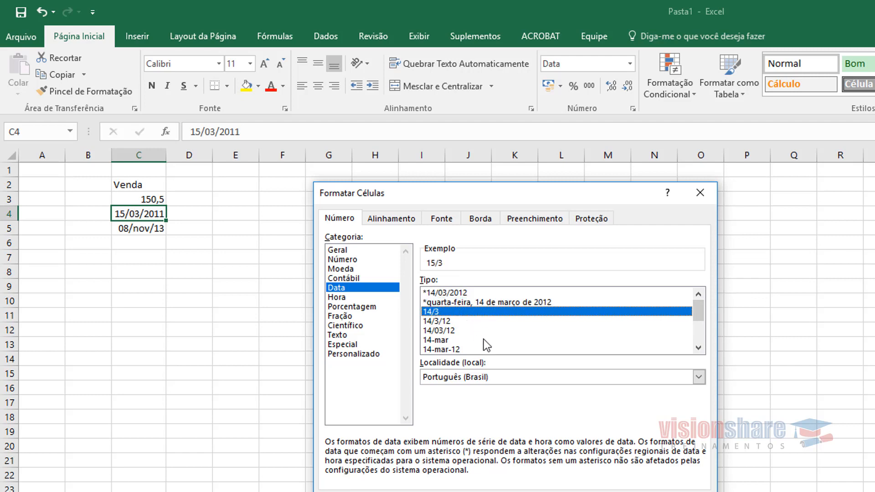
click(449, 322)
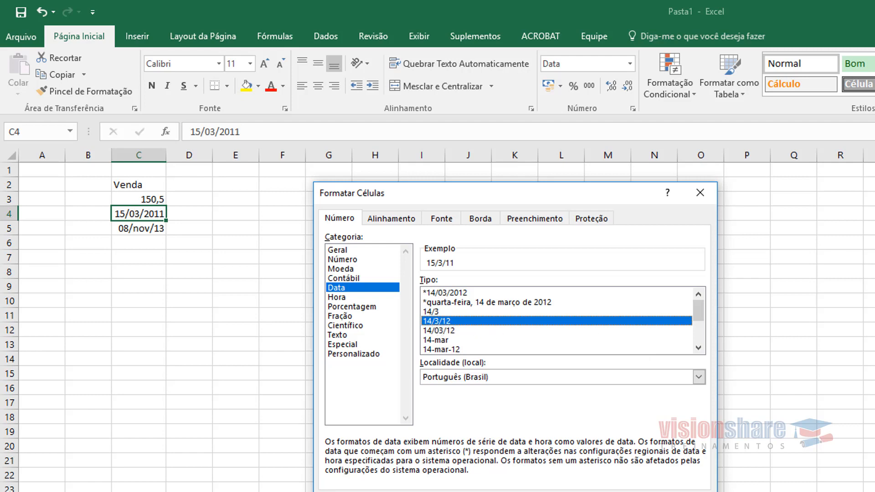
click(486, 332)
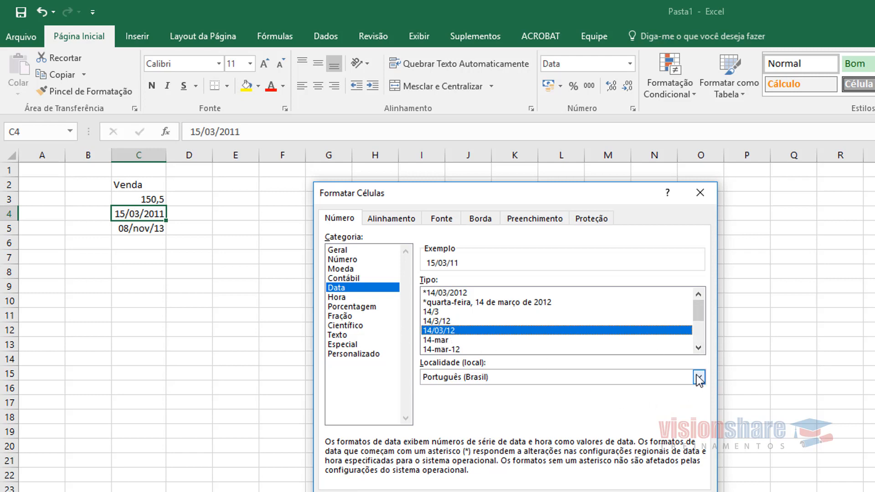
Preview the 14-mar, 14-mar-12 and 14/3/12 1:30 PM date types for cell C4 and leave the format settings without applying them
click(698, 349)
click(450, 329)
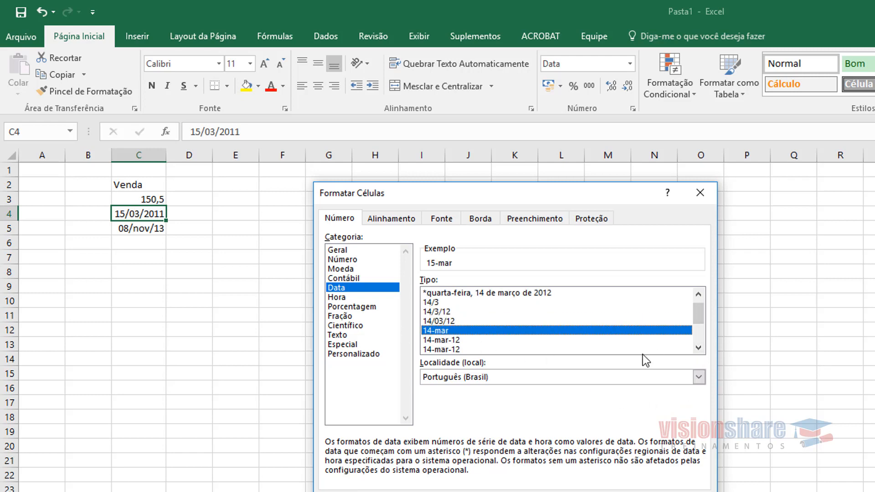
click(453, 340)
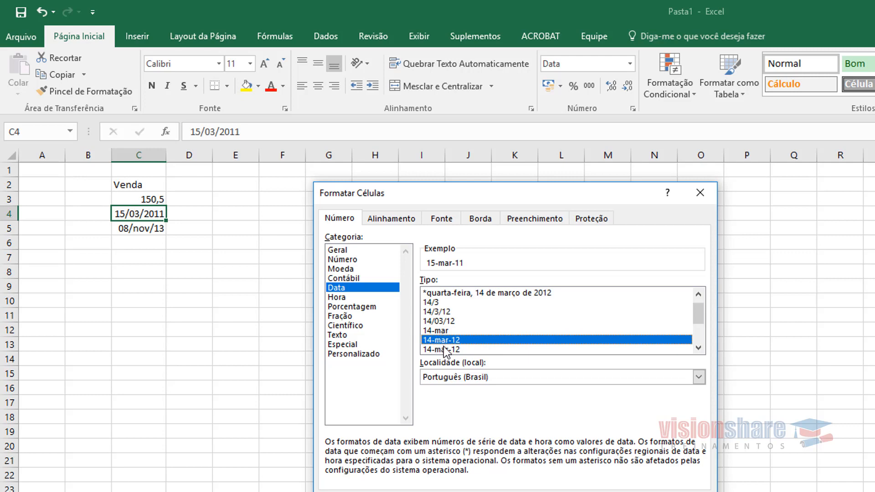
click(698, 347)
click(698, 347)
click(698, 348)
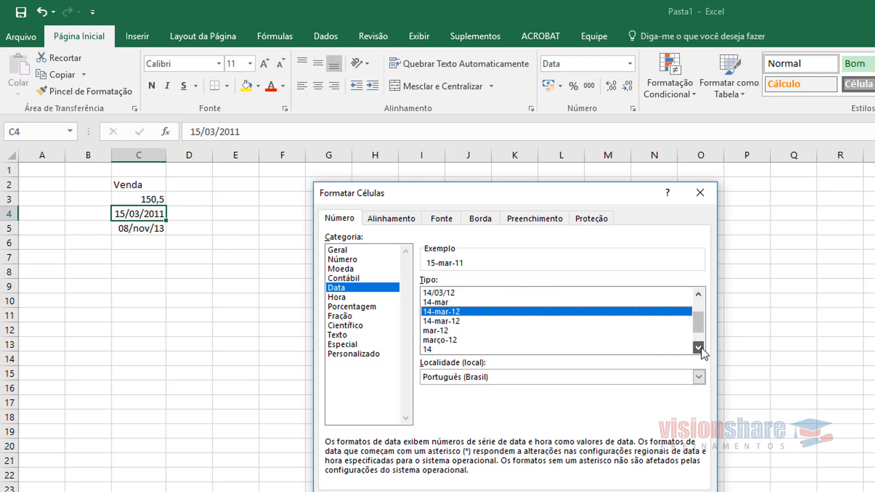
click(698, 348)
click(698, 348)
click(698, 348)
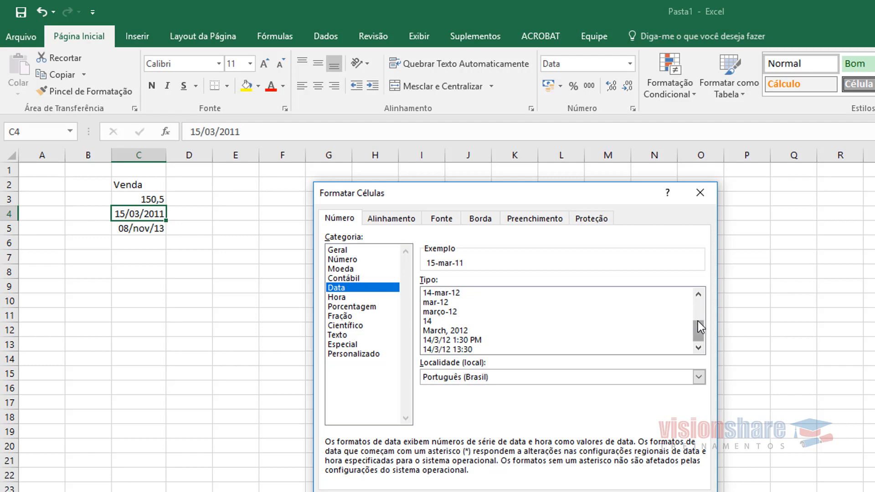
click(472, 341)
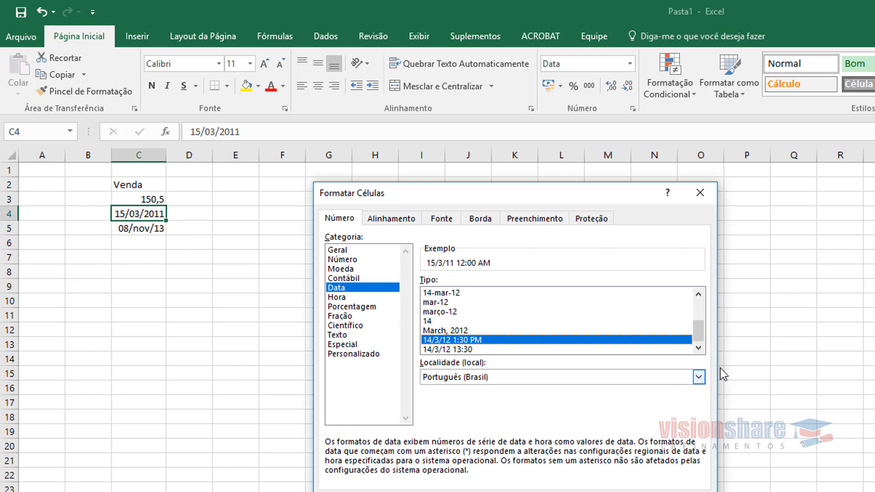
drag(696, 338, 697, 308)
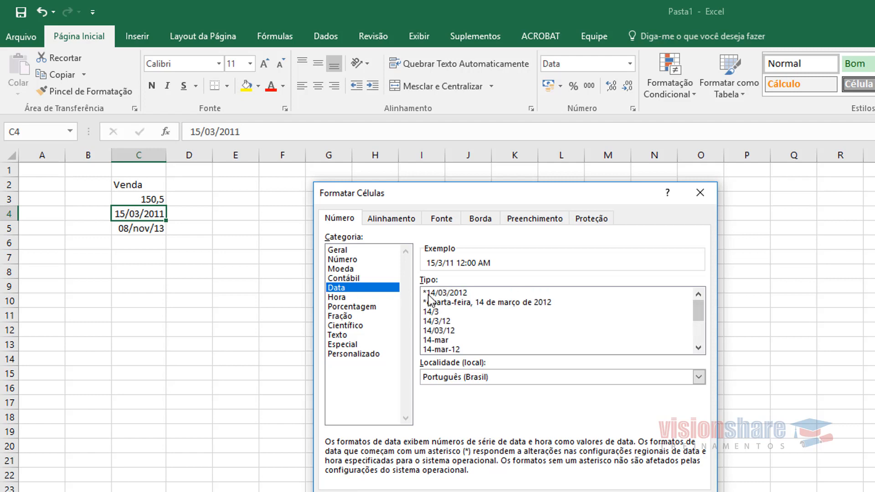
click(694, 491)
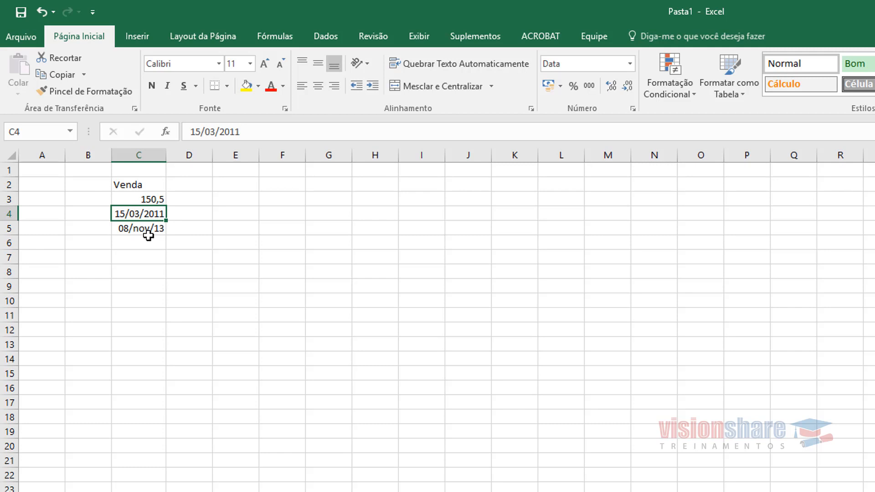
Enter the time 15:00 in cell E4
click(630, 64)
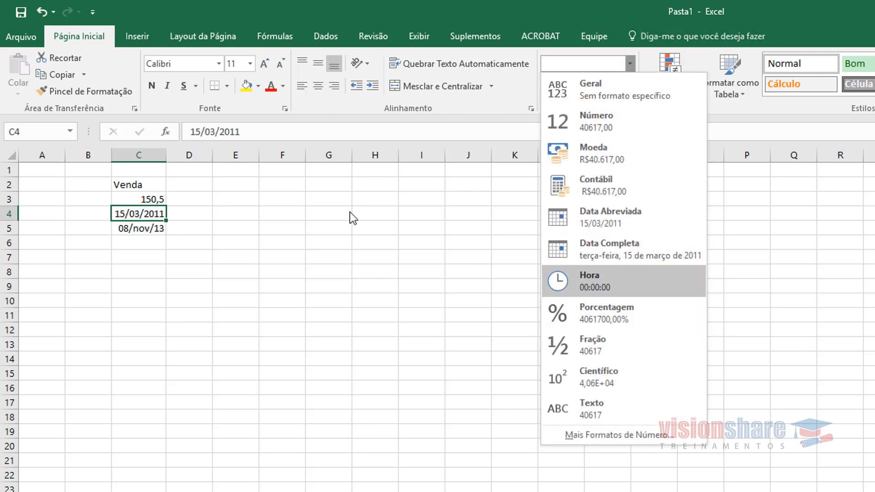
click(240, 214)
click(239, 214)
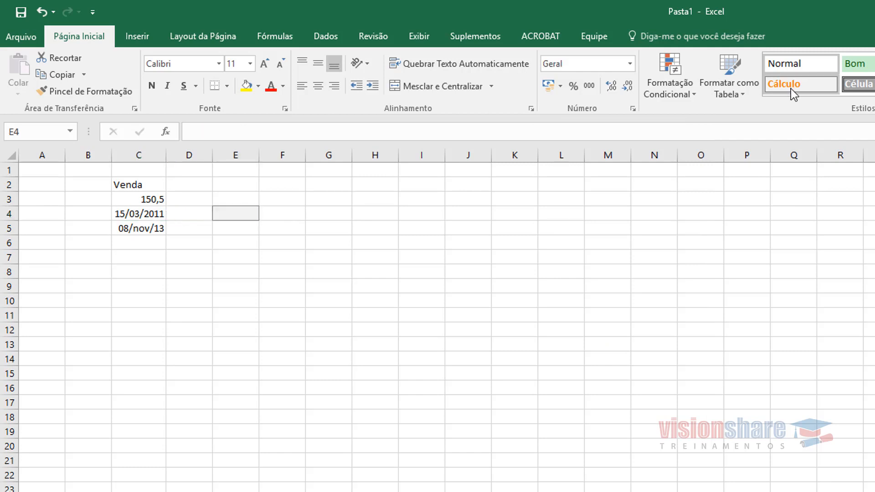
text(165)
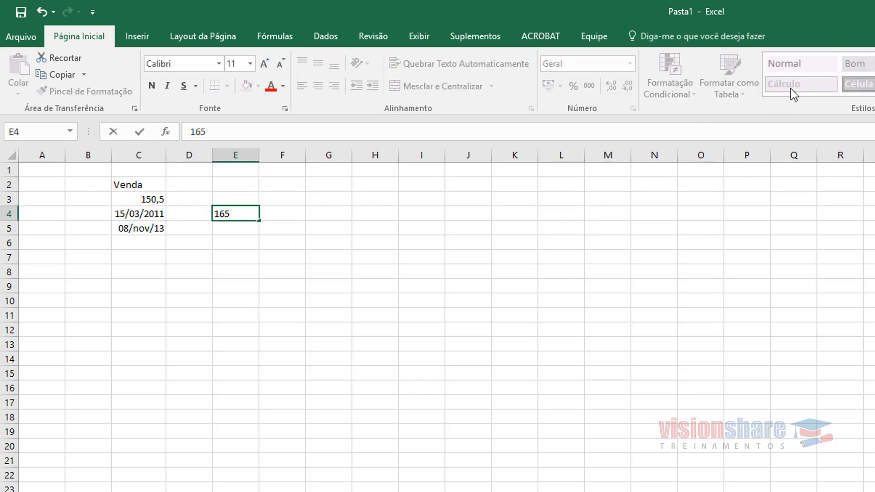
key(BackSpace)
key(BackSpace)
text(5:00)
key(Return)
Apply the Hora number format to the time in cell E4
click(231, 214)
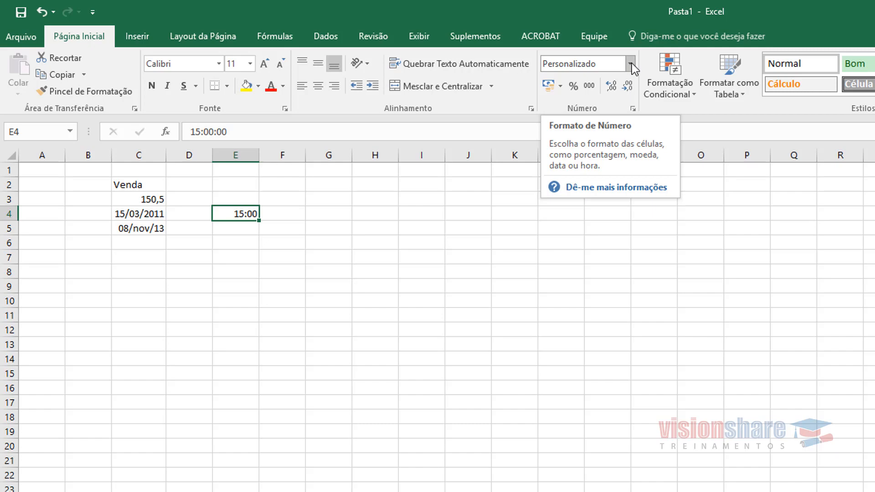
click(632, 65)
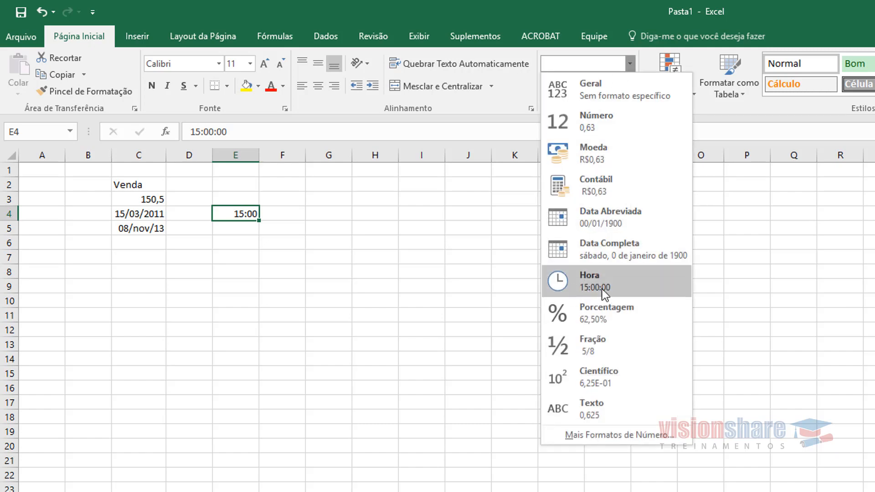
click(638, 287)
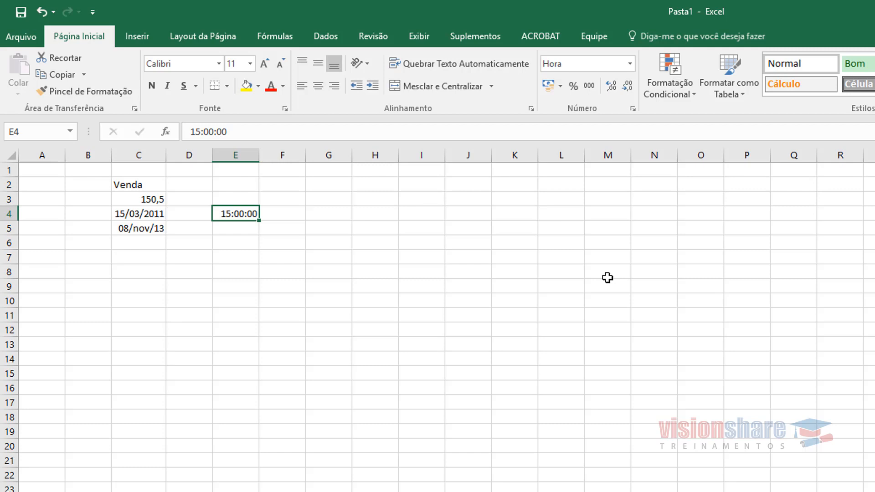
Enter the percentage 15% in cell C7 and reselect the cell to check its number format
click(125, 258)
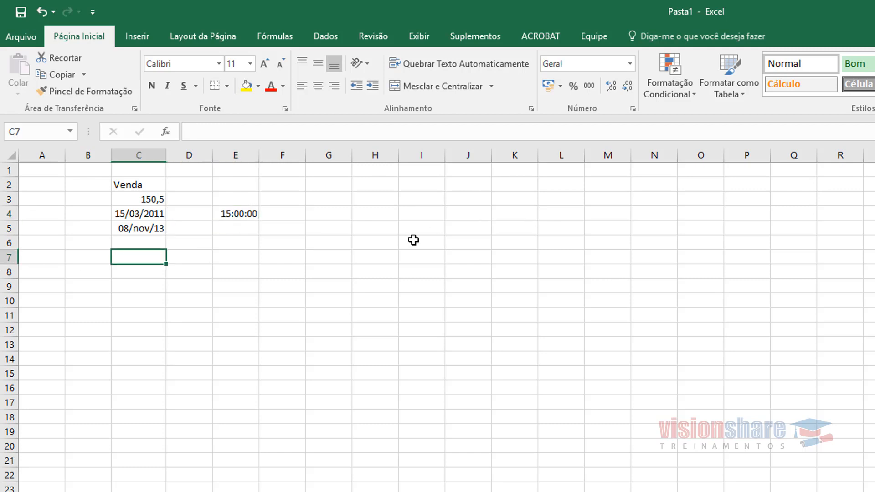
click(630, 65)
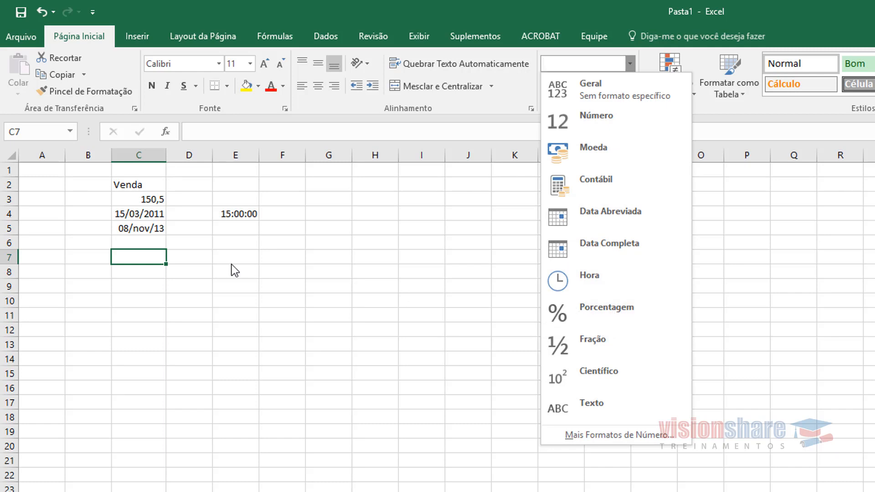
click(159, 264)
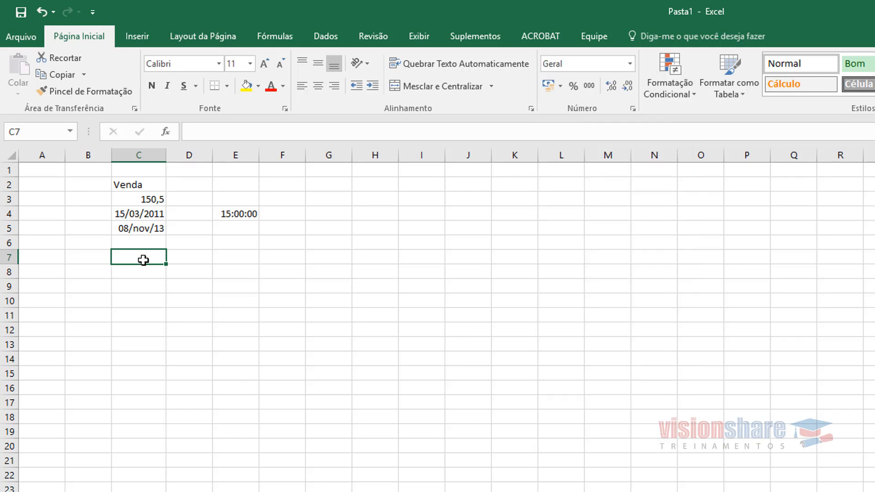
text(1%)
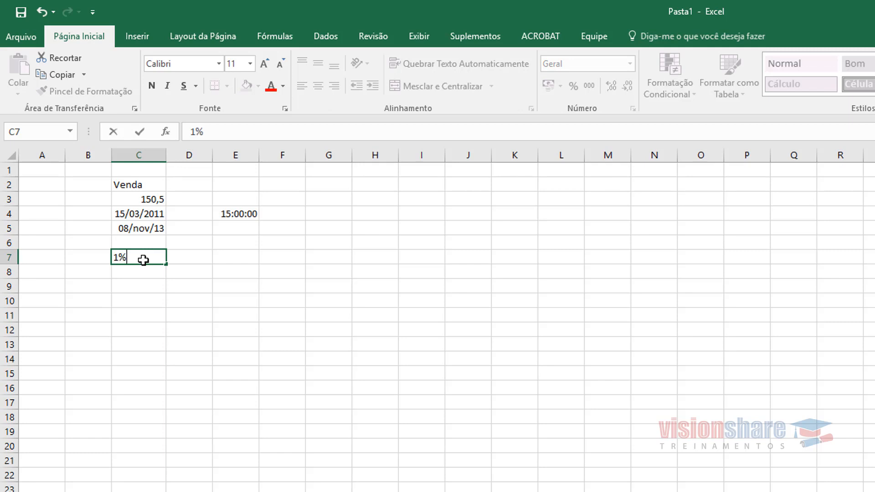
key(BackSpace)
key(BackSpace)
text(15%)
key(Return)
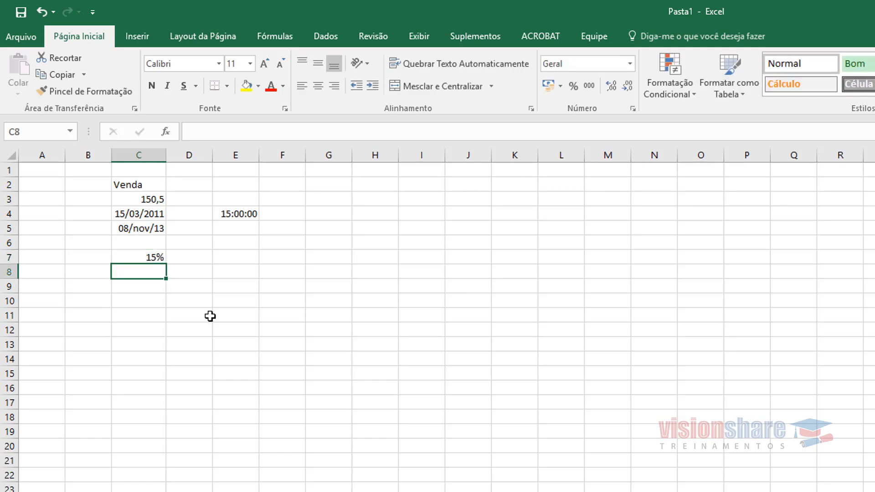
click(143, 258)
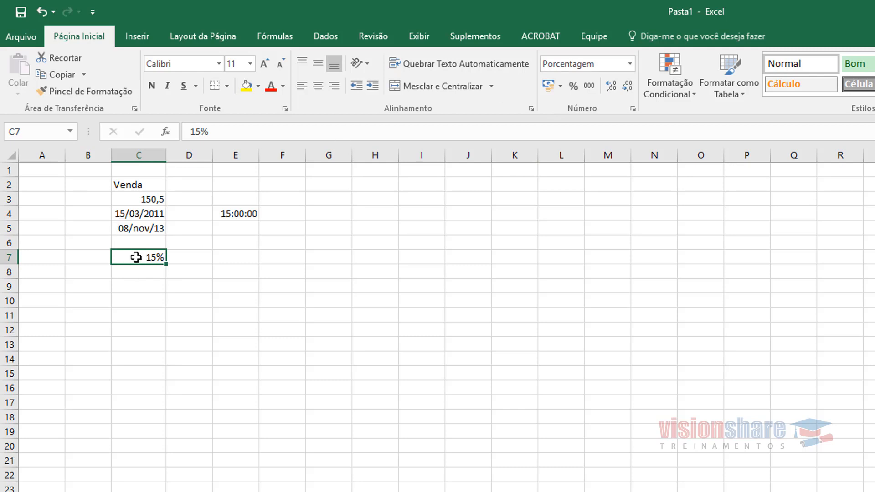
Enter the plain number 15 in cell E7 and apply the Porcentagem format to it
click(235, 253)
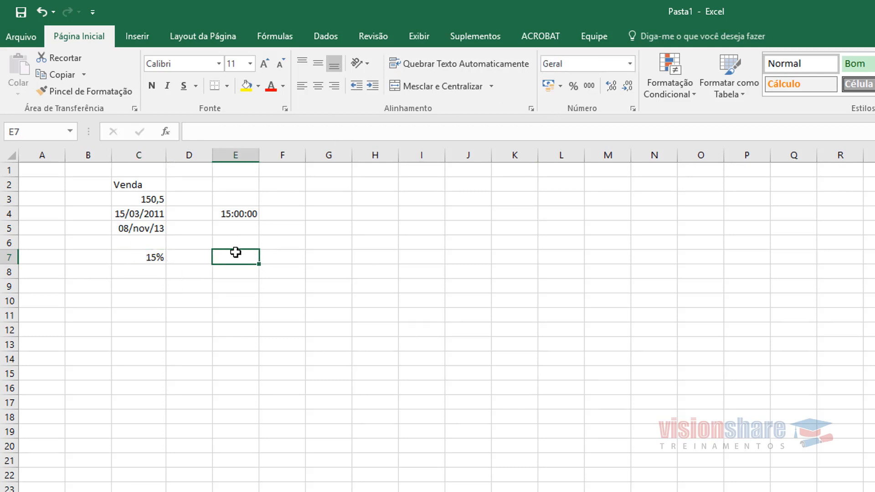
text(15)
key(Return)
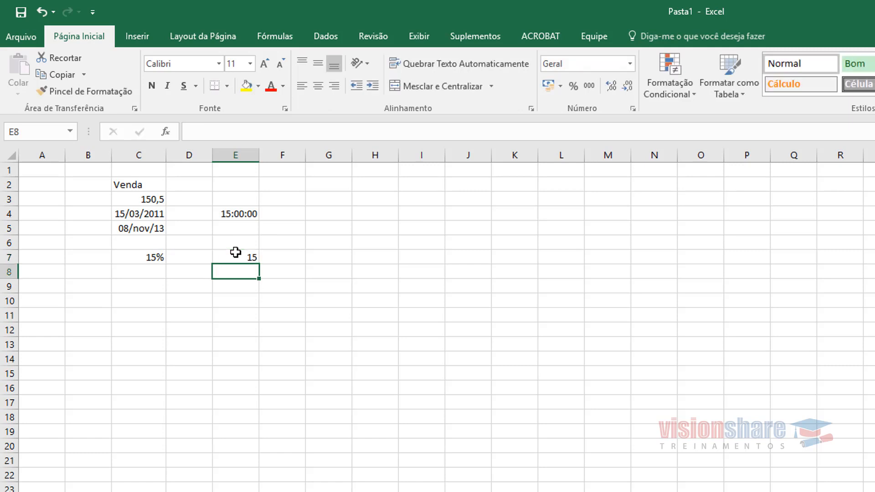
click(234, 255)
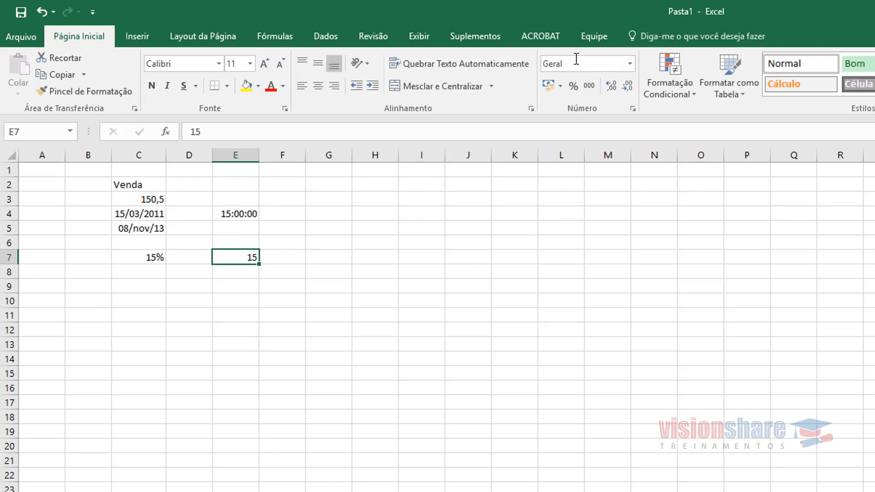
click(630, 64)
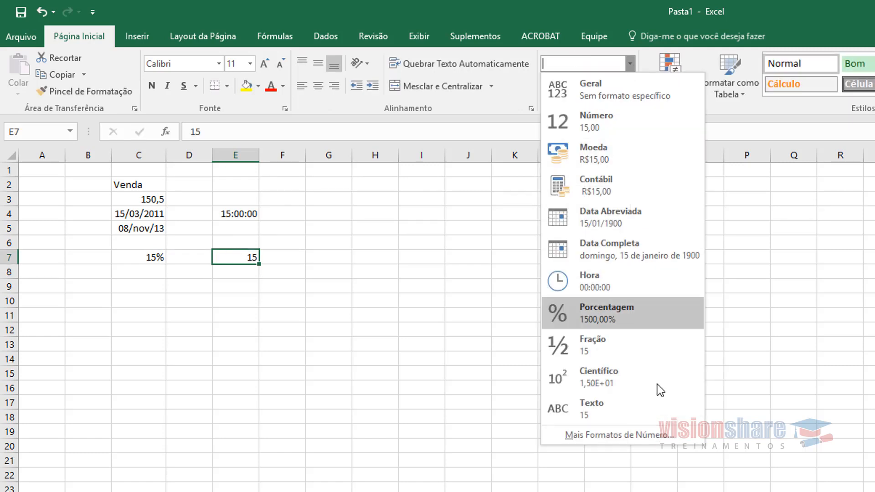
click(612, 313)
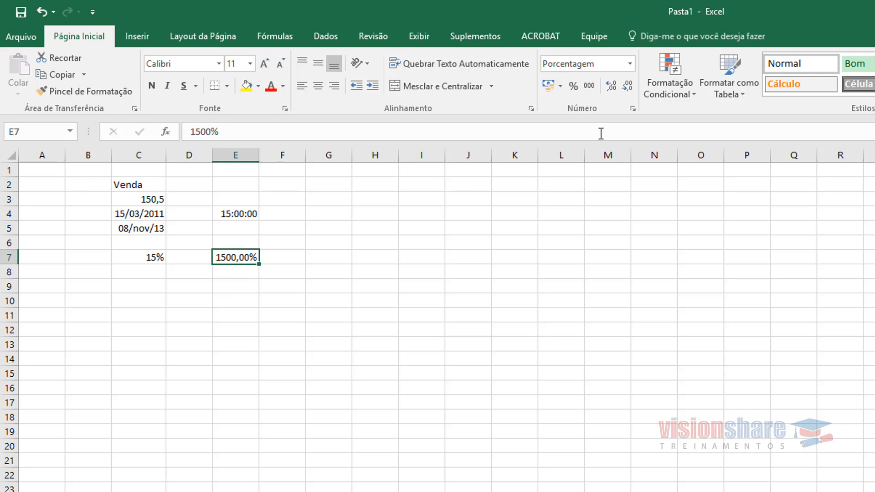
click(629, 65)
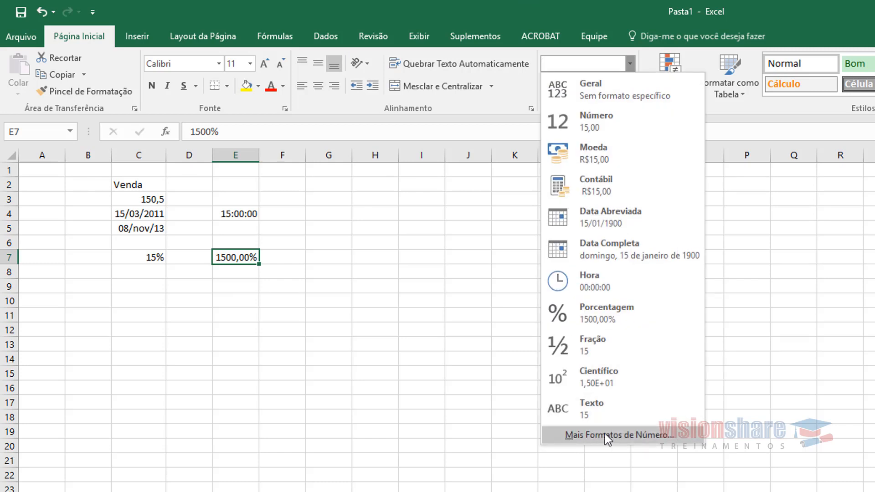
click(558, 19)
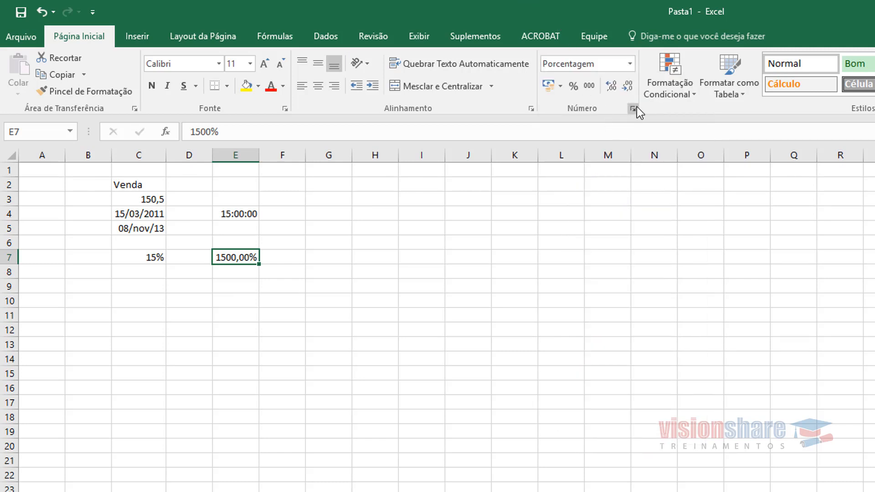
Lower the decimal places of cell E7's percentage format, restore them to 2 and accept the format
click(631, 110)
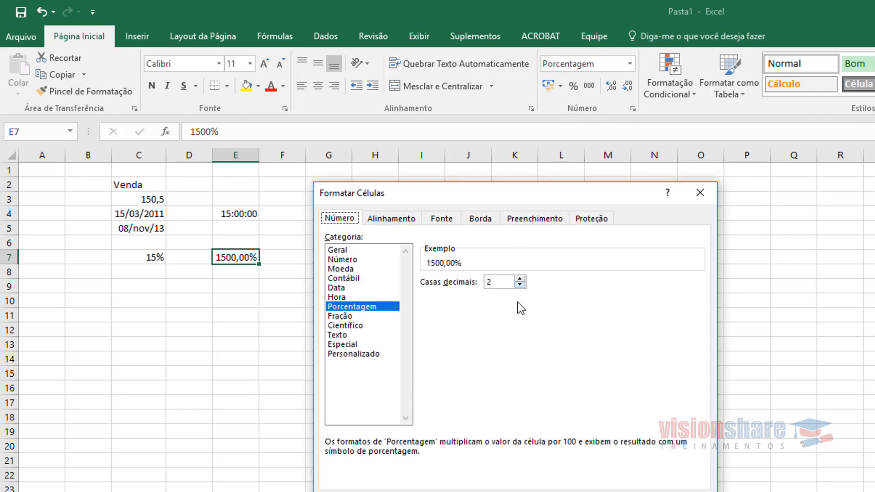
click(520, 285)
click(519, 285)
double_click(519, 280)
key(Return)
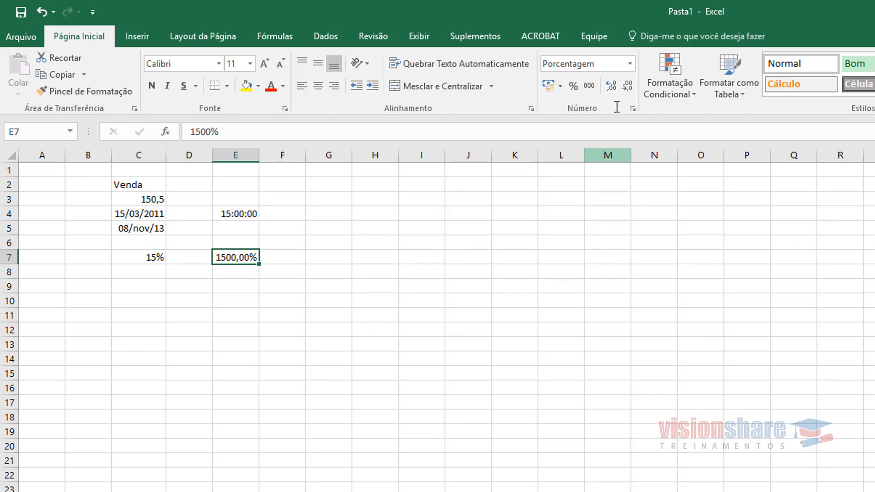
Enter 15 in cell C9 and apply the Fração number format to it
click(632, 64)
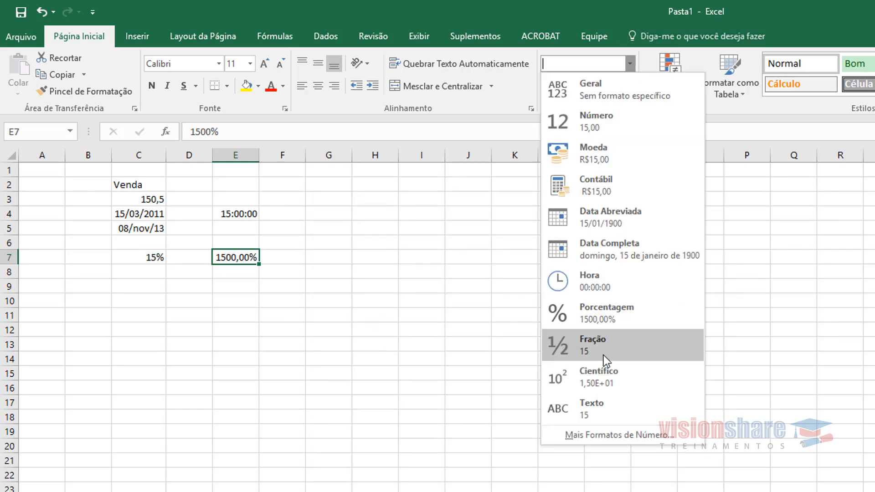
key(Escape)
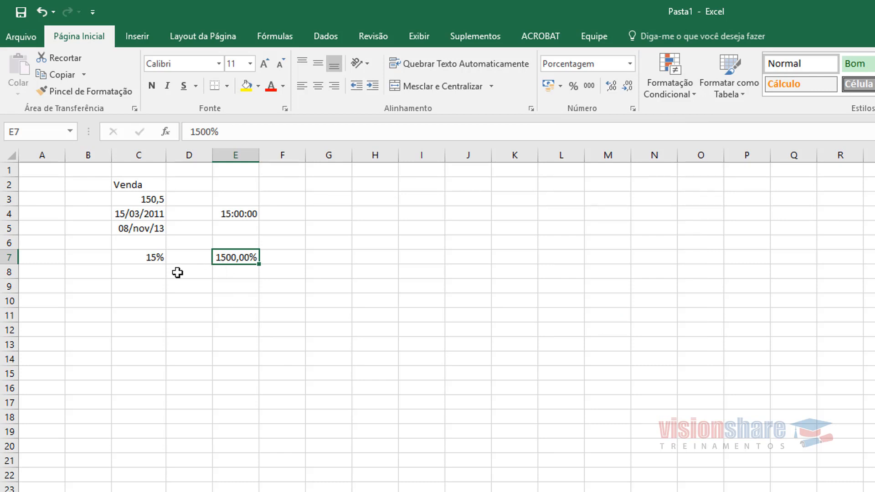
click(145, 287)
text(15)
key(Return)
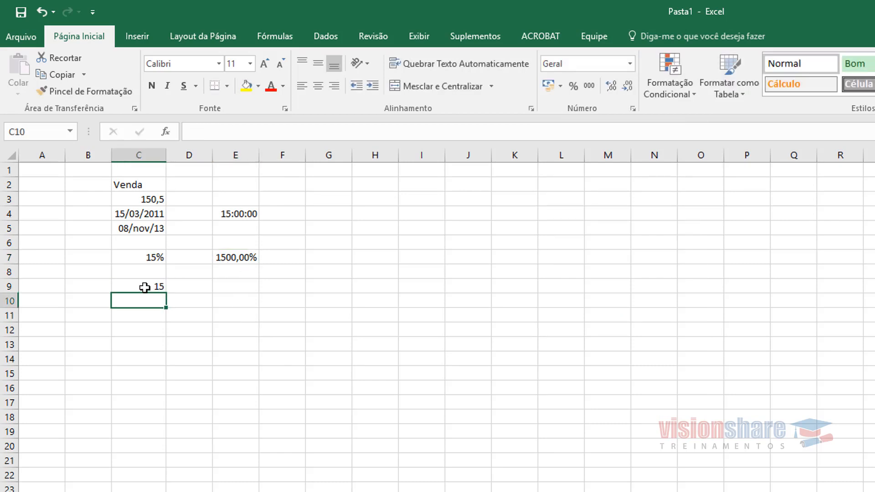
click(145, 287)
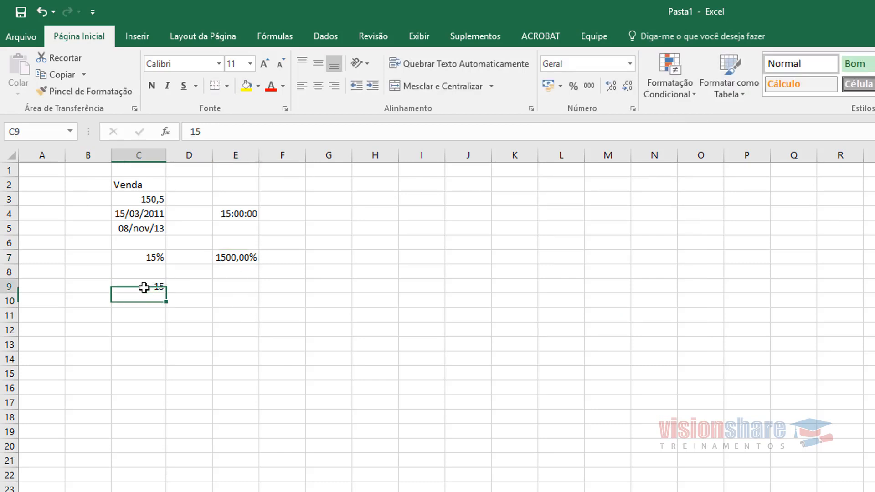
click(631, 64)
click(575, 344)
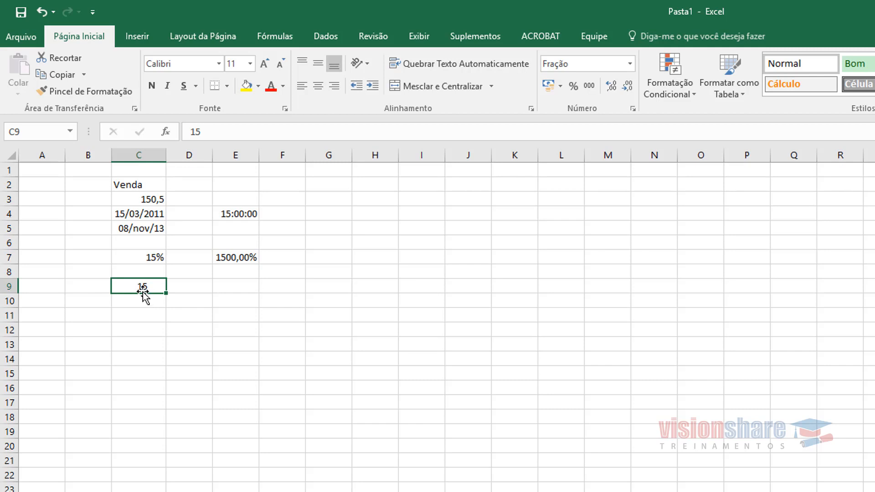
Recheck the format of cell C9 and review the available number formats without changing it
click(297, 133)
click(240, 292)
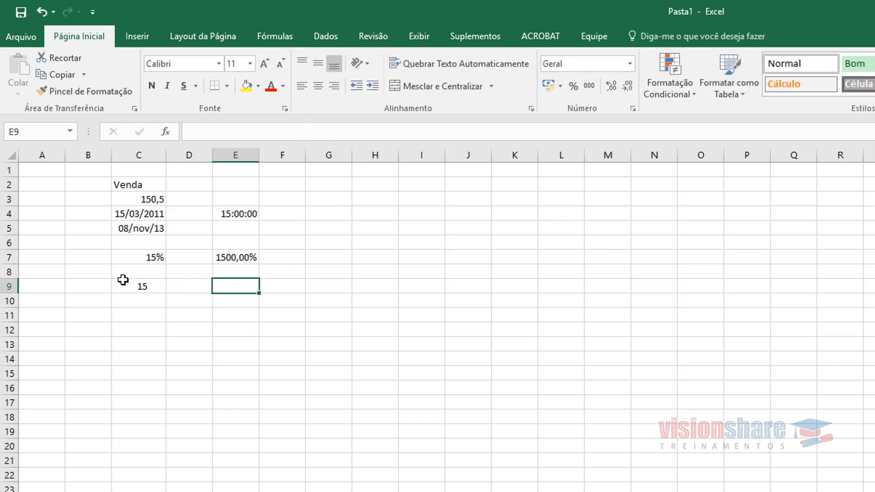
click(136, 290)
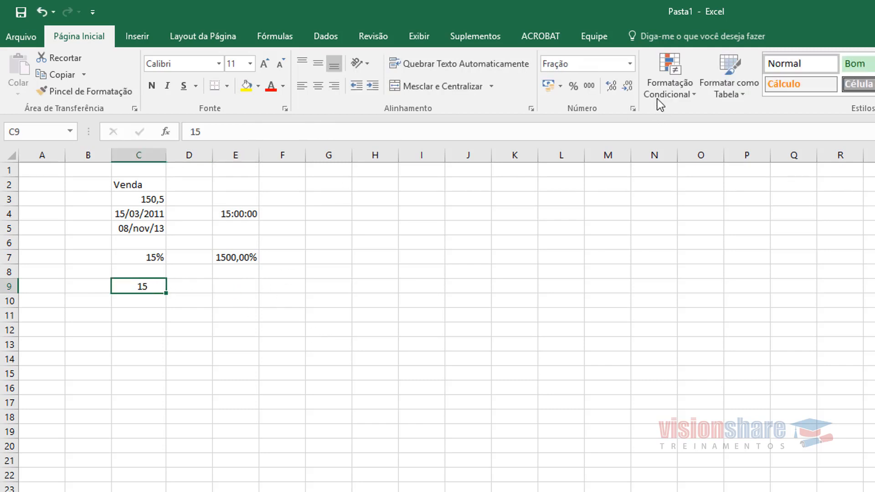
click(632, 64)
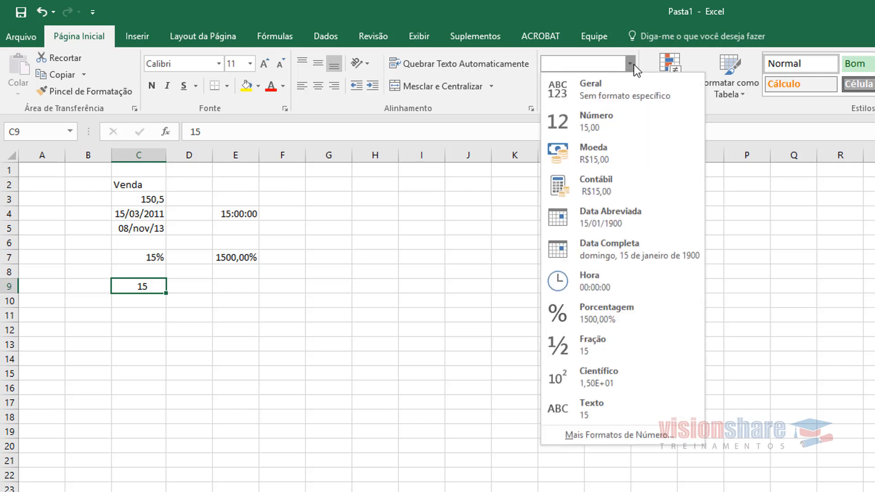
click(552, 19)
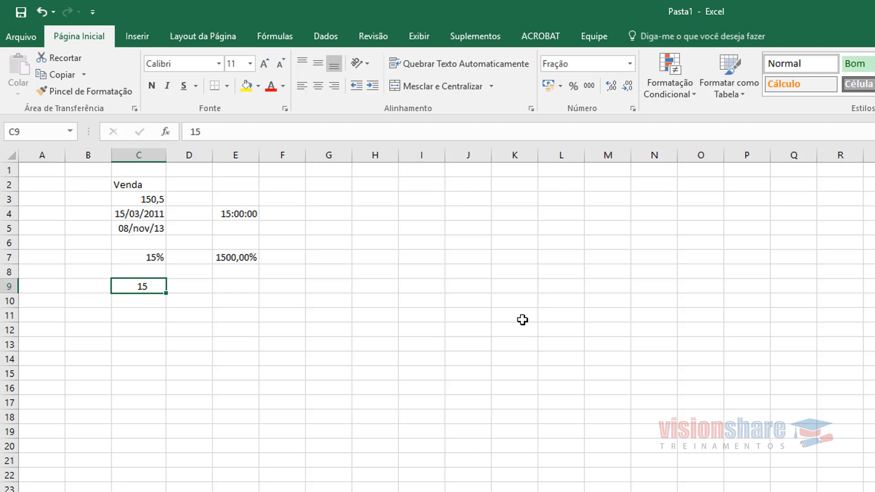
click(631, 63)
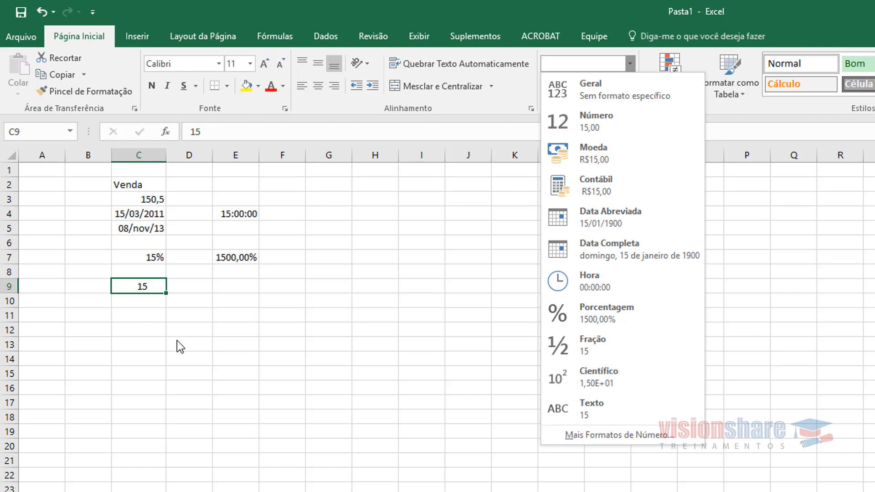
click(134, 309)
Enter 15 in cell C12 and apply the Científico number format to it
click(149, 326)
text(15)
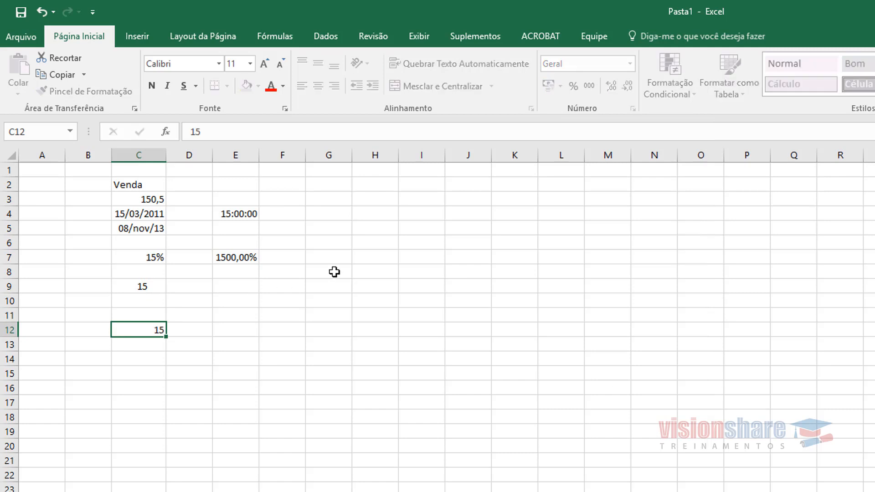
key(Return)
click(135, 324)
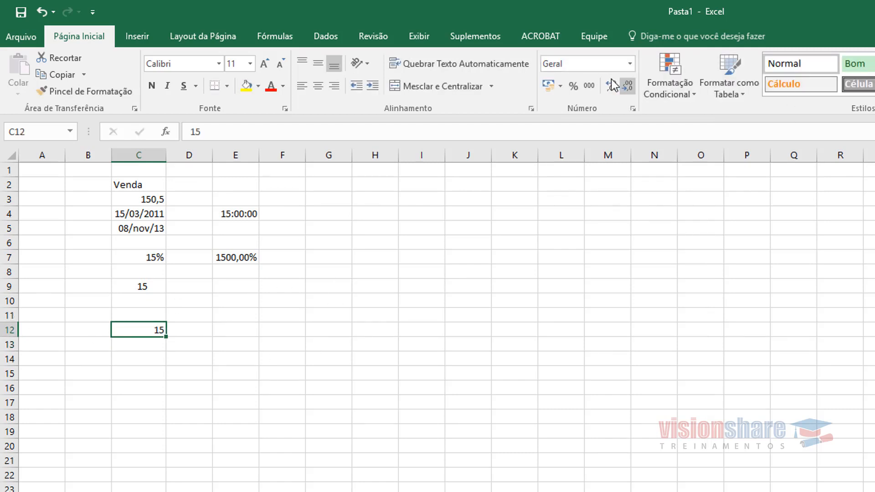
click(630, 63)
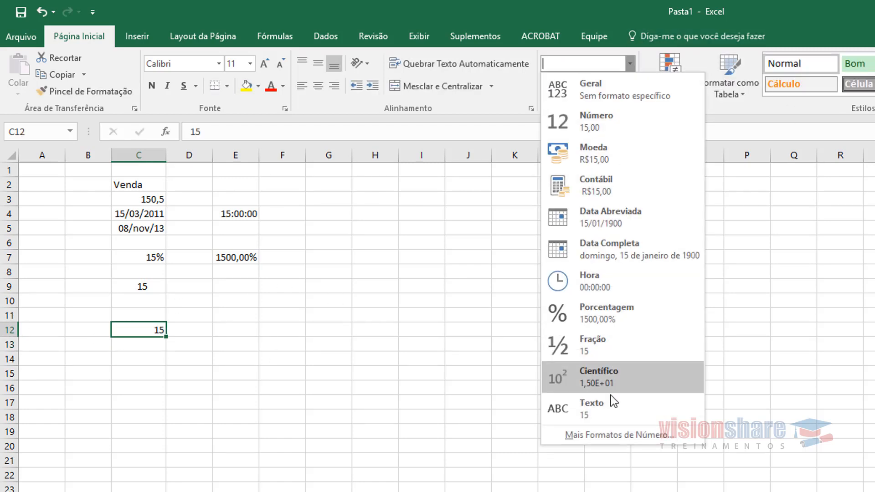
click(610, 401)
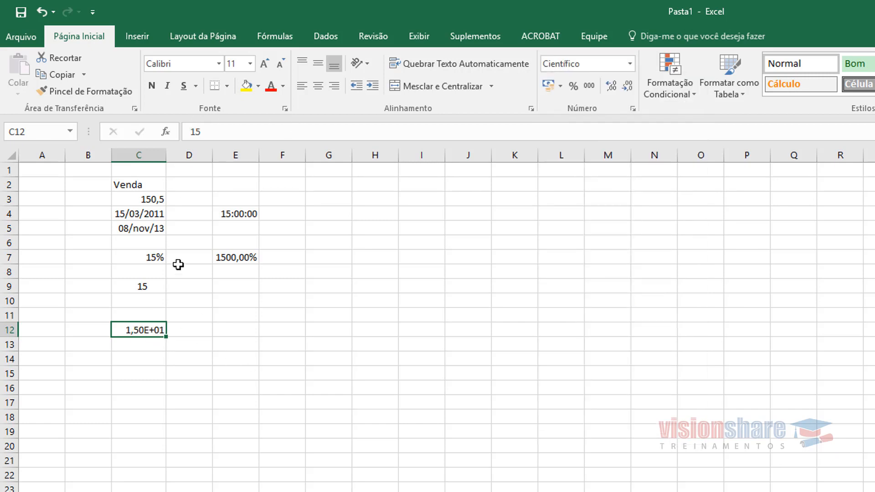
click(456, 371)
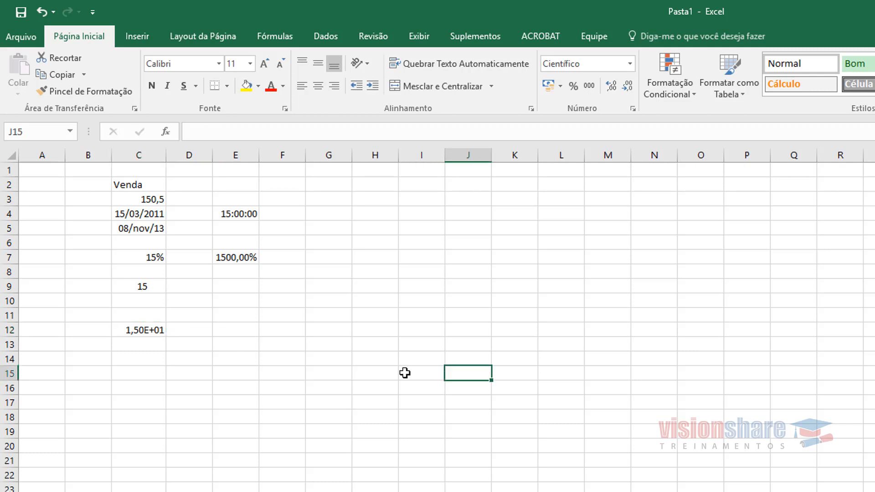
Delete columns C through E together with their sample values
drag(139, 154, 248, 160)
right_click(152, 155)
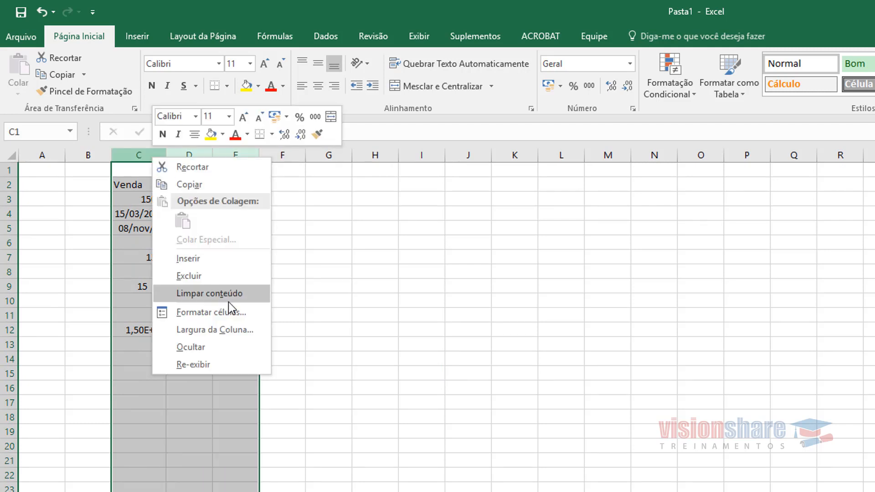
click(205, 274)
Enter the placeholder 000.000.000-00 in cell C3 and fit the width of column C to its content
click(135, 199)
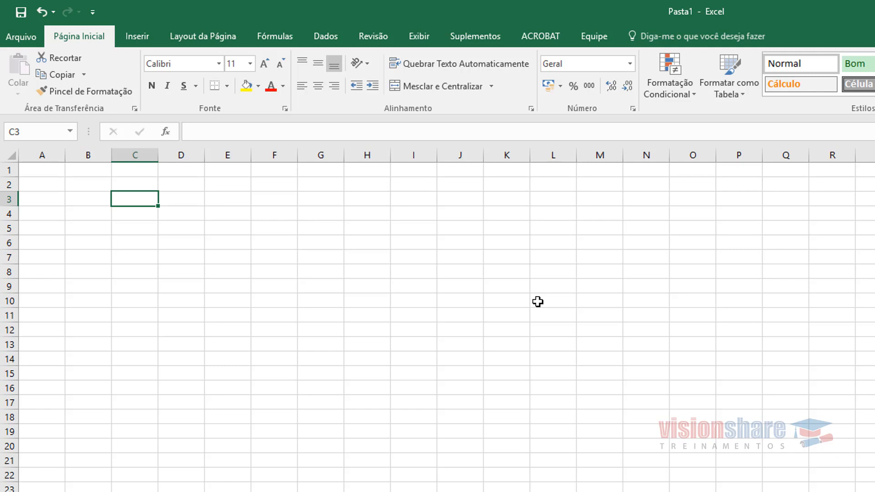
text(000)
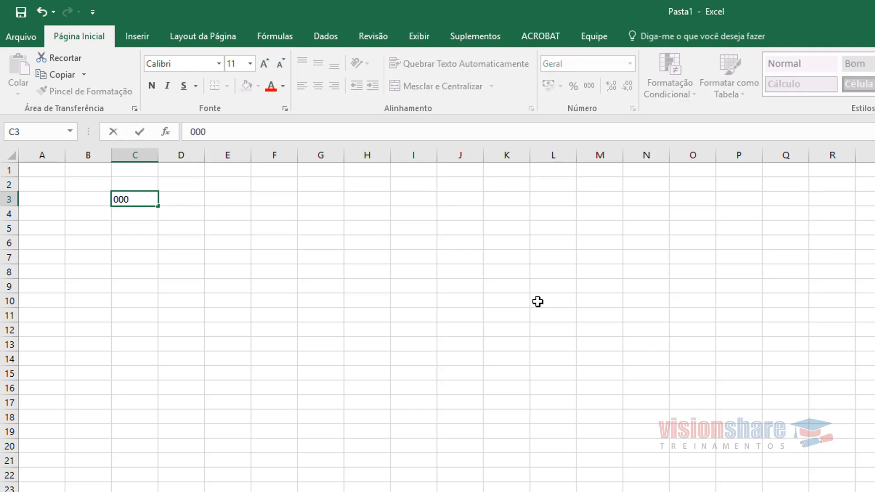
text(.000.000-00)
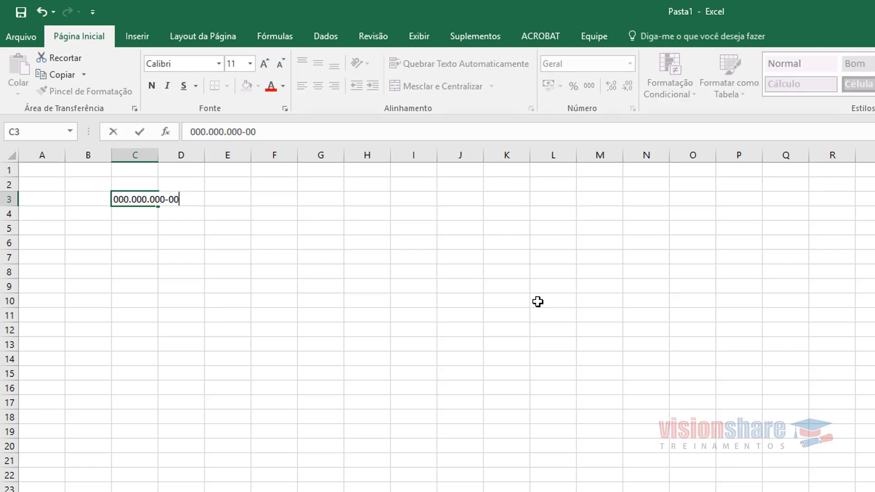
key(Return)
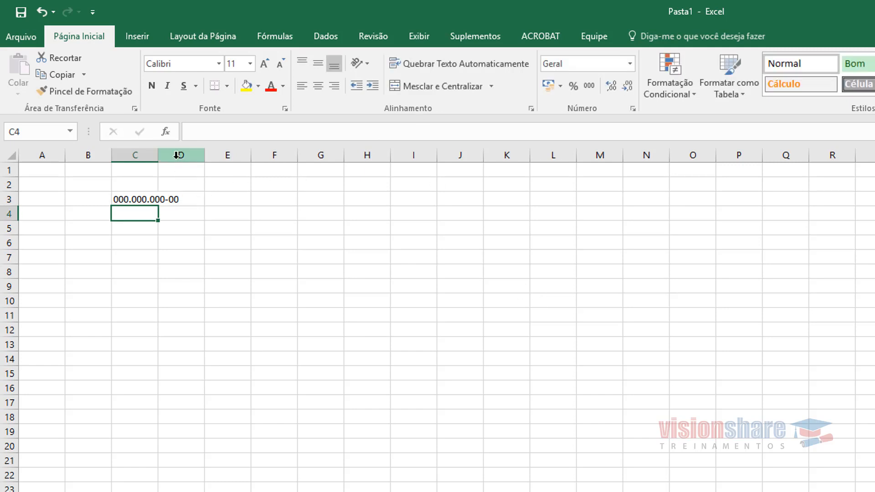
double_click(159, 155)
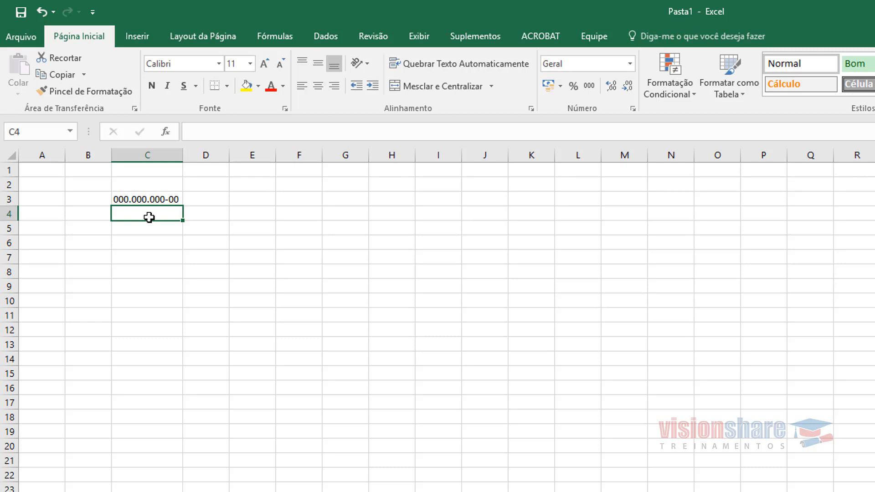
Enter a sample hyphenated postal code in cell C4
text(00.000)
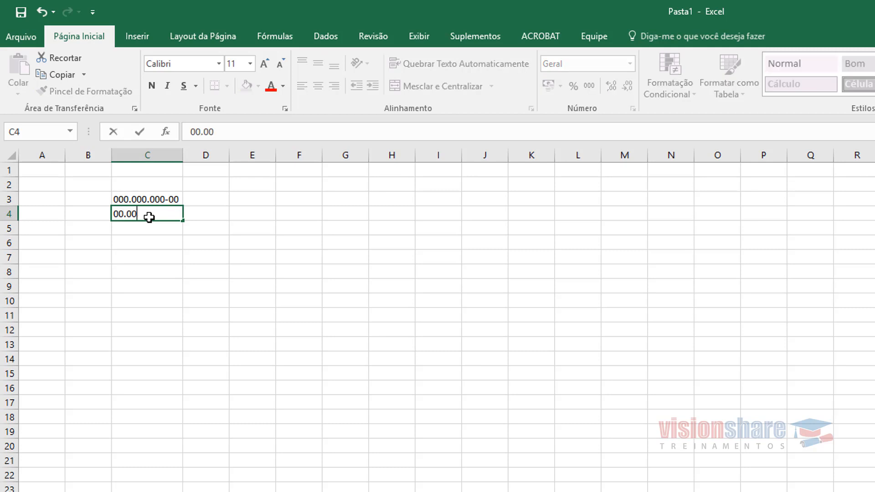
key(BackSpace)
key(BackSpace)
key(BackSpace)
key(BackSpace)
key(BackSpace)
key(BackSpace)
text(06850-185)
key(Return)
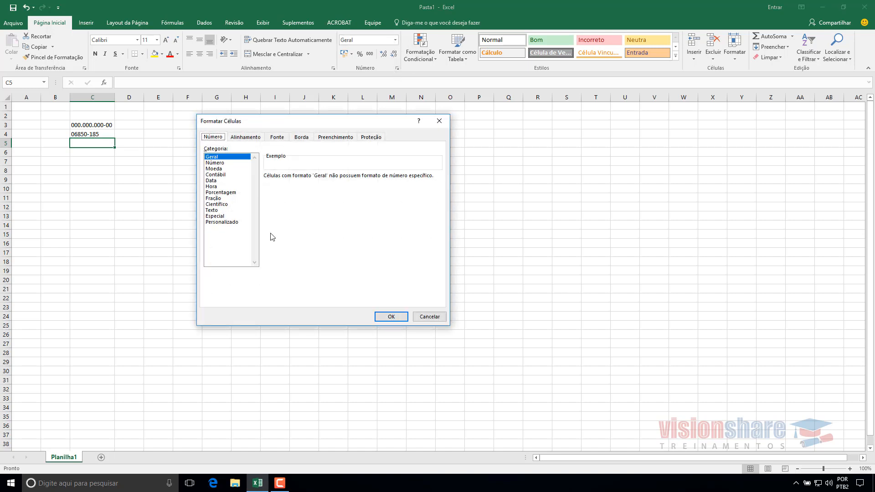
Examine the Personalizado format codes for cell C5, including 0,00, #.##0 and #.##0;[Vermelho]-#.##0, and reposition the format dialog
click(228, 223)
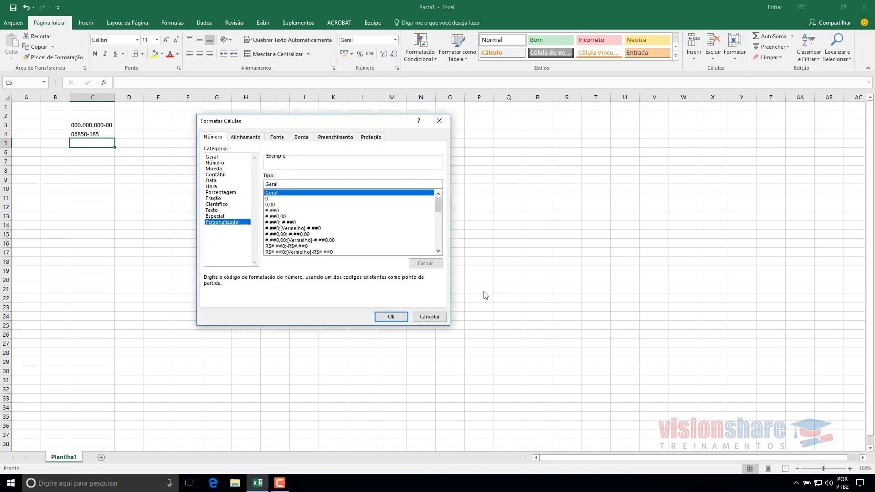
click(274, 199)
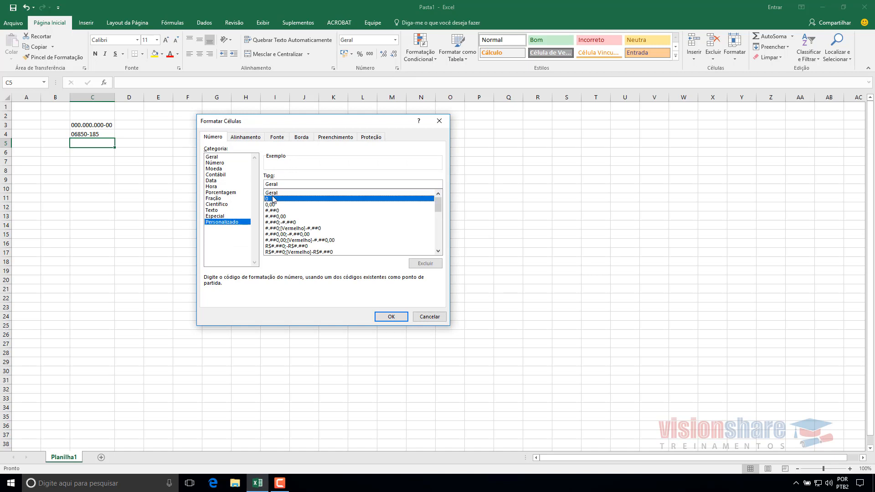
click(283, 204)
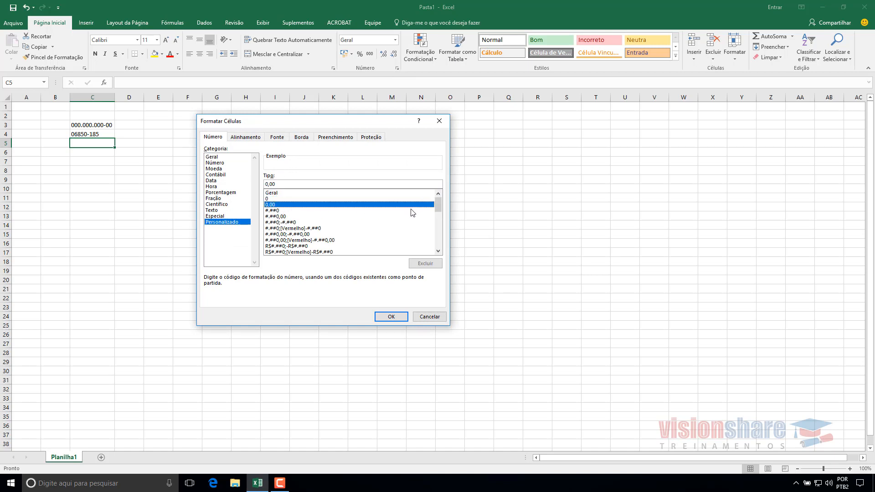
click(283, 211)
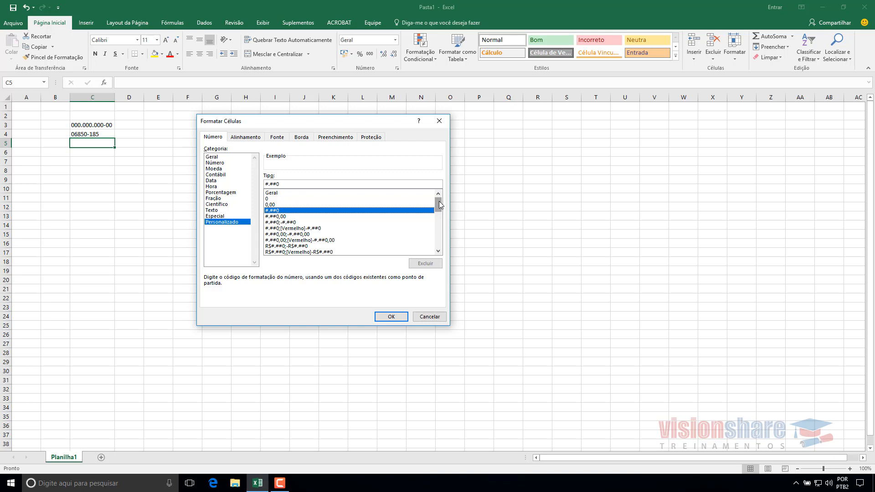
click(297, 228)
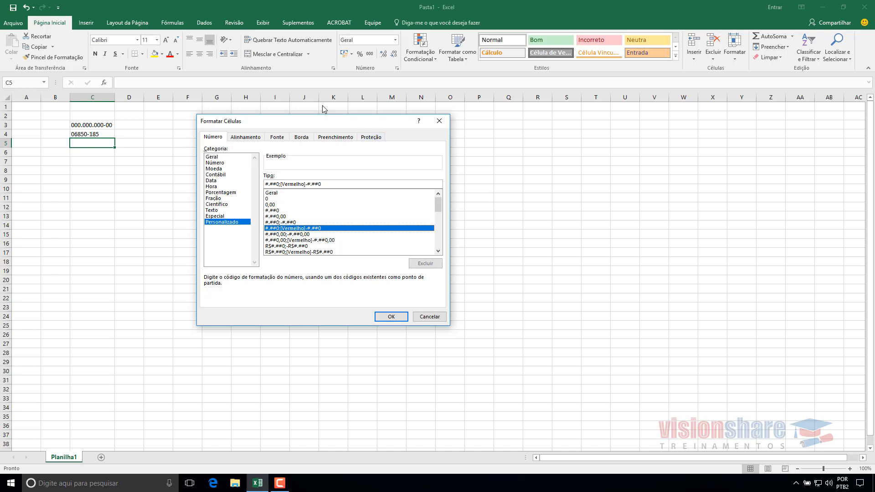
drag(305, 122, 371, 129)
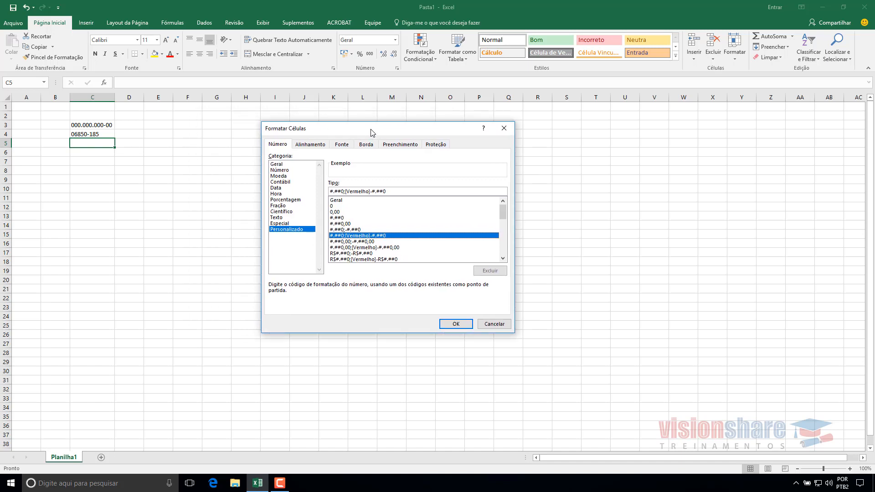